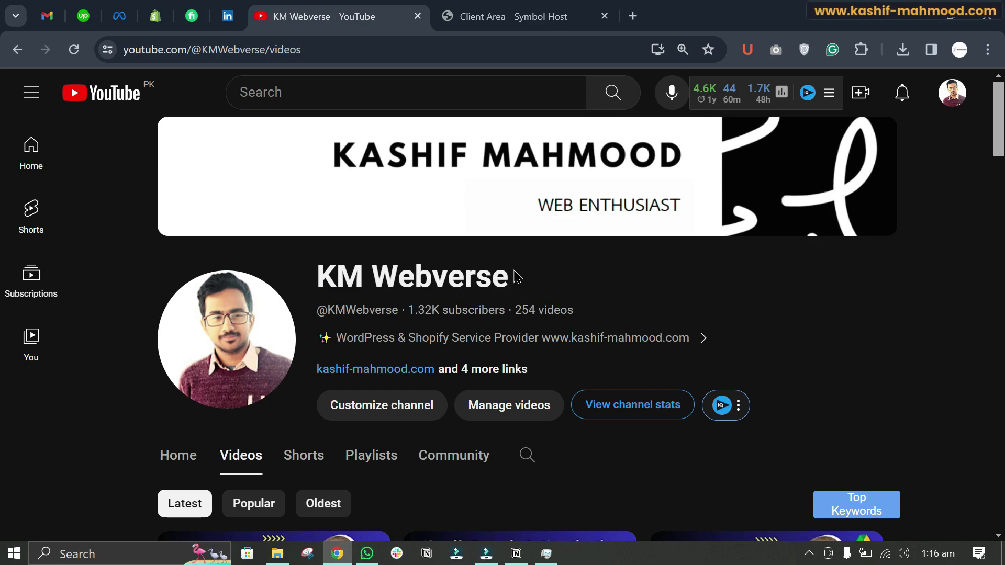
Step: Search YouTube for 'unexpected error km webverse' and dismiss the download overlay
left_click(359, 91)
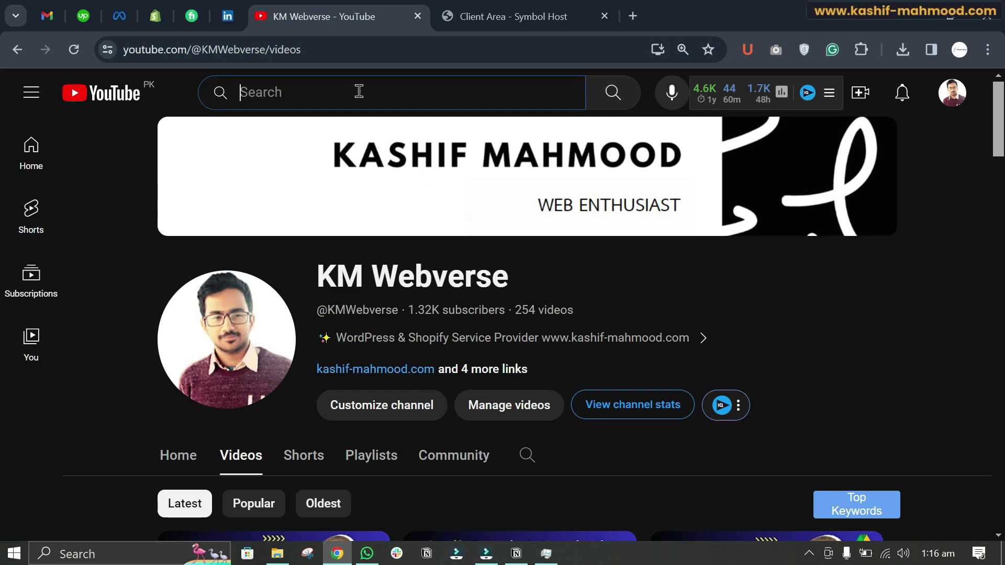
type("unexp")
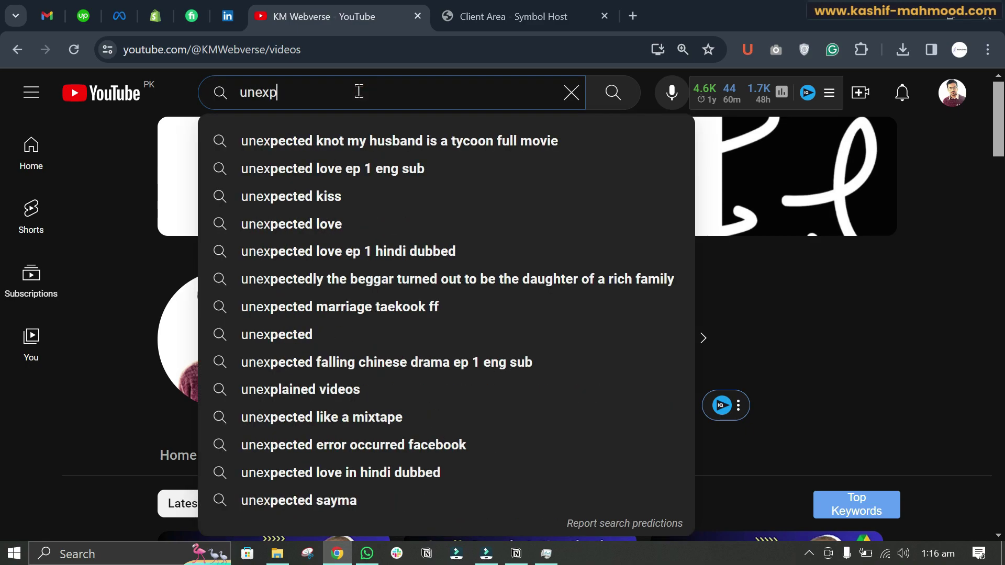
type("ect")
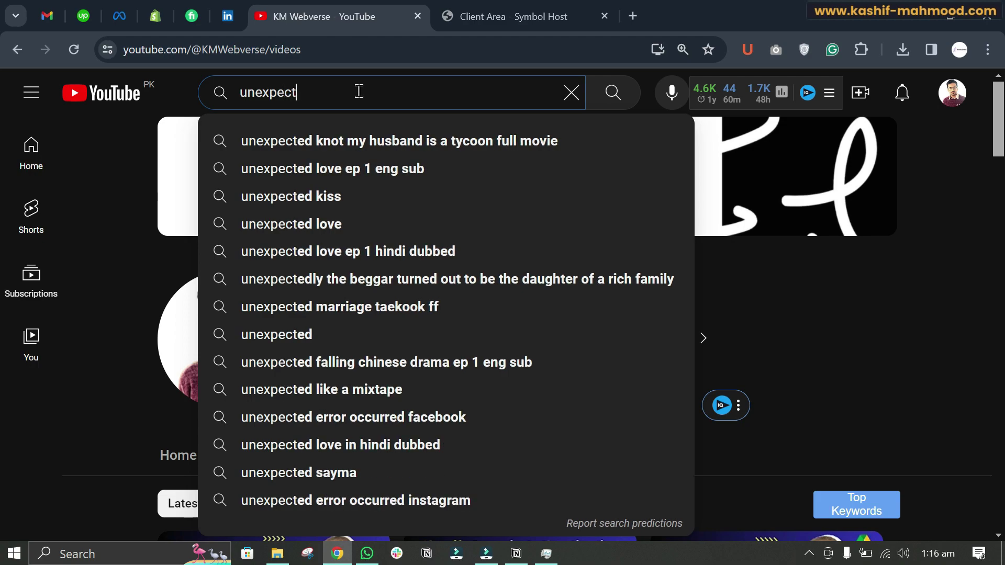
type("ed errio")
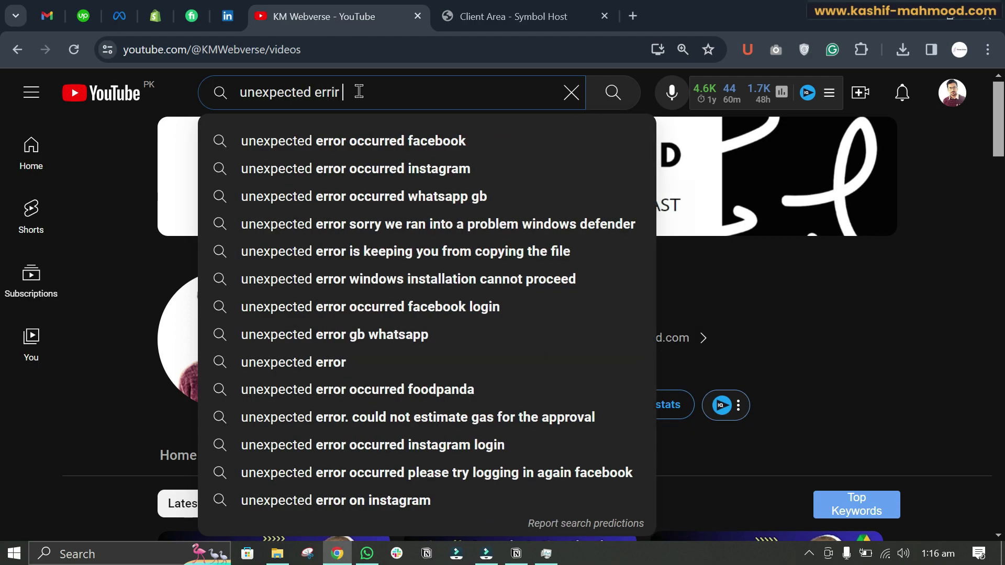
type("or")
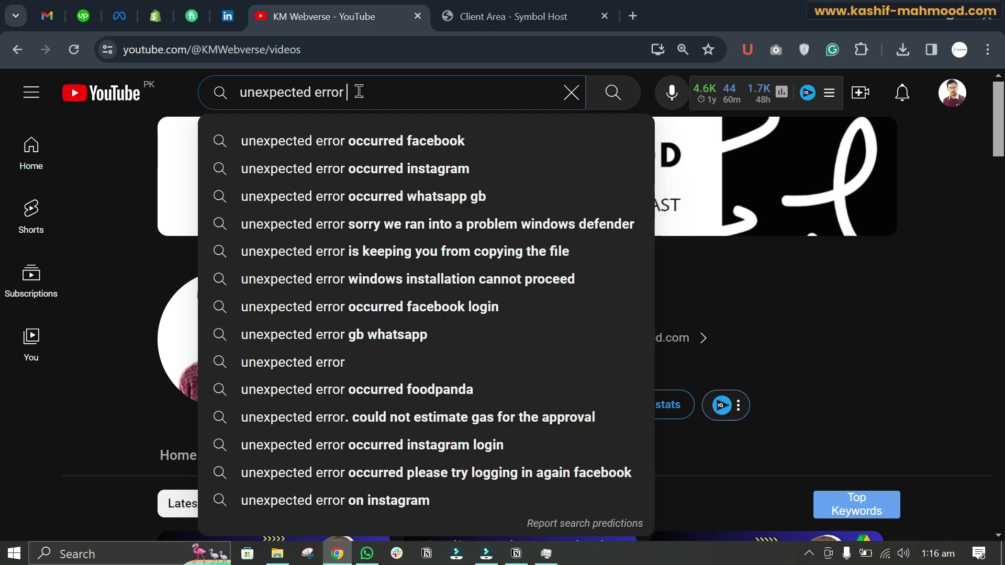
type(" km webverse")
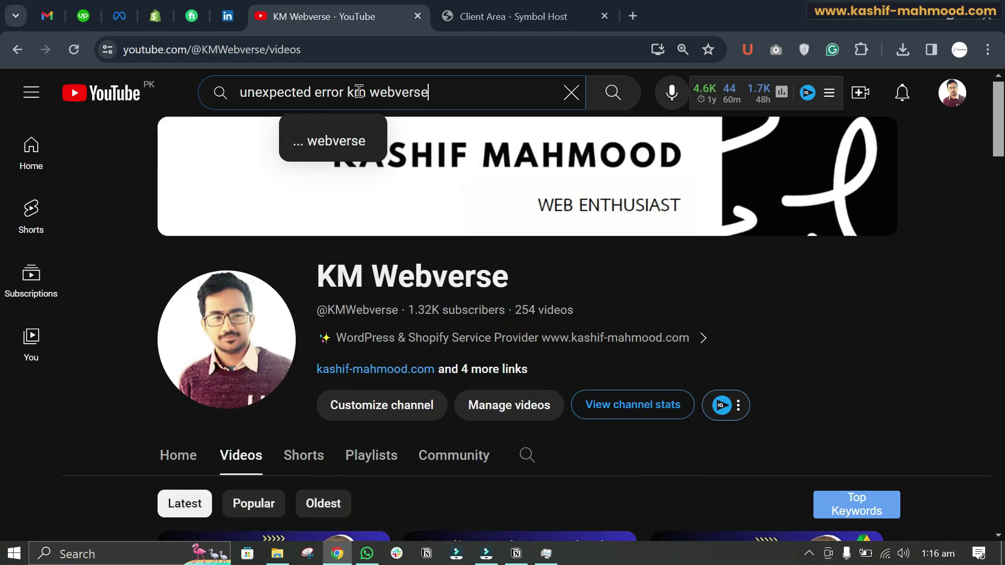
key("Return")
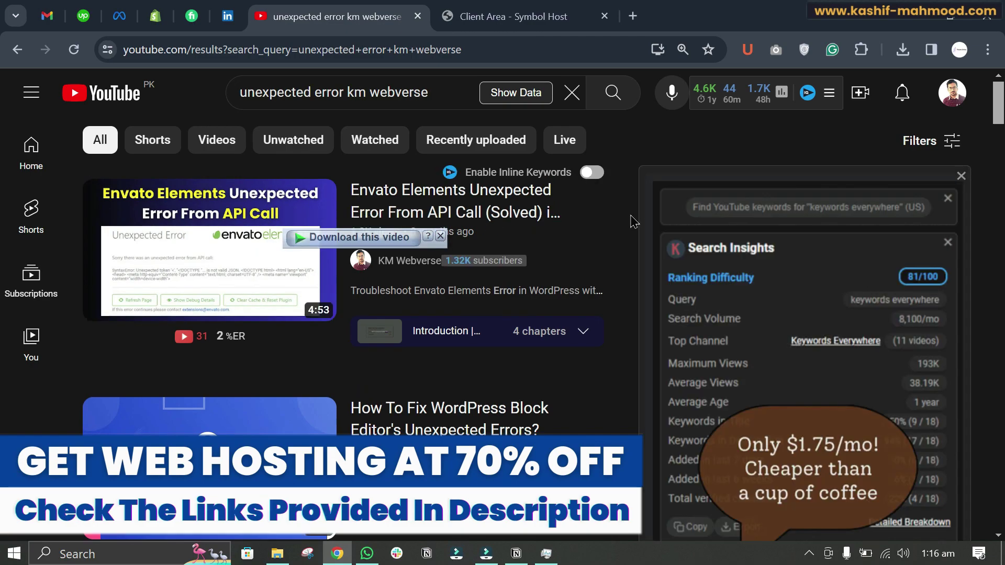
left_click(440, 237)
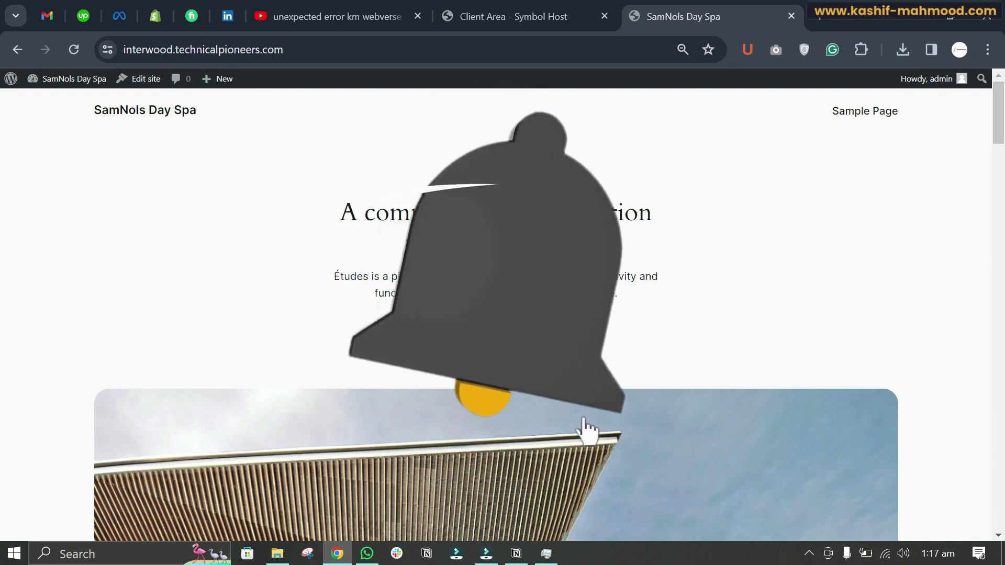
Step: From wp-admin Plugins > Add New, search 'elementor' and activate Elementor Website Builder
left_click(36, 78)
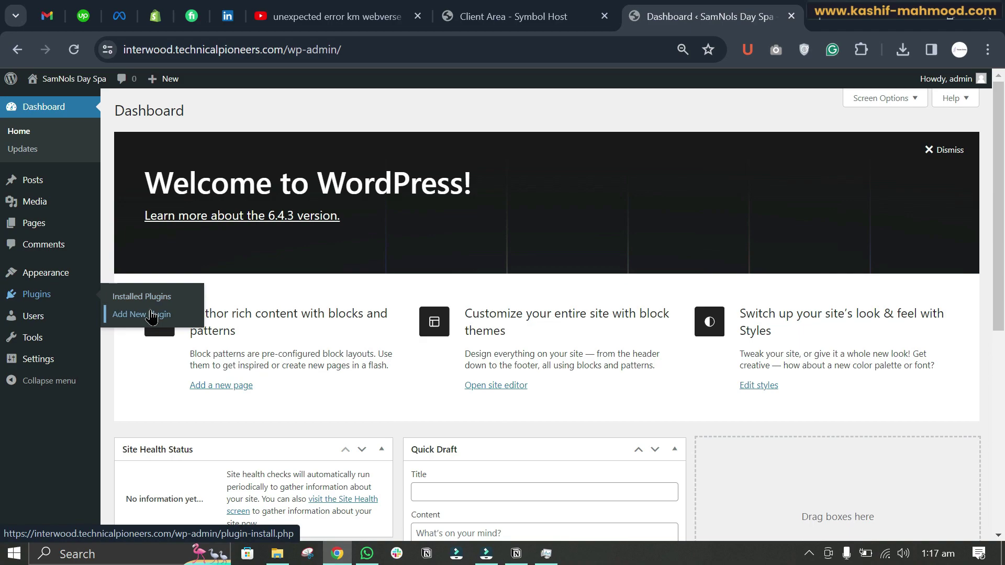
left_click(152, 314)
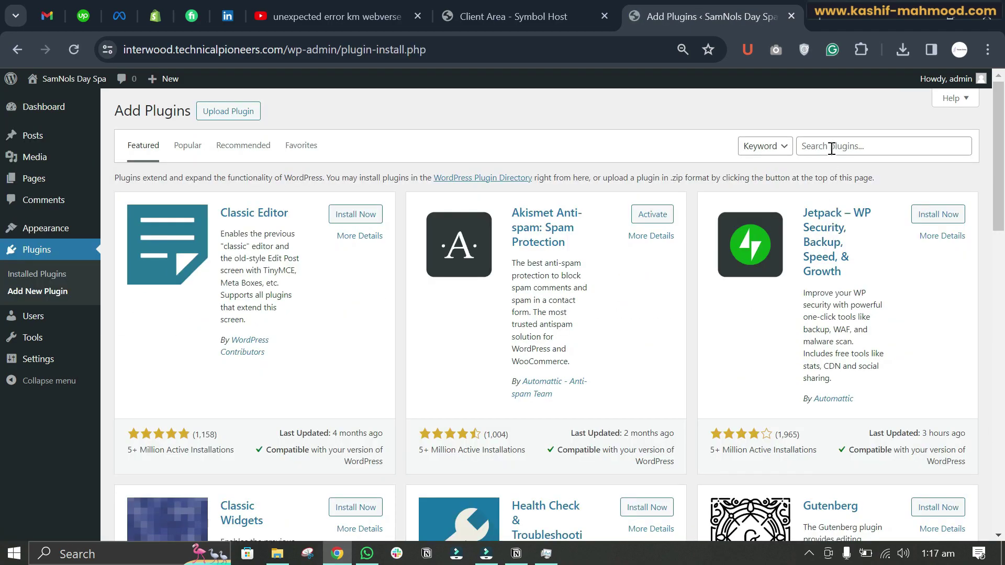
left_click(832, 148)
type("elementor")
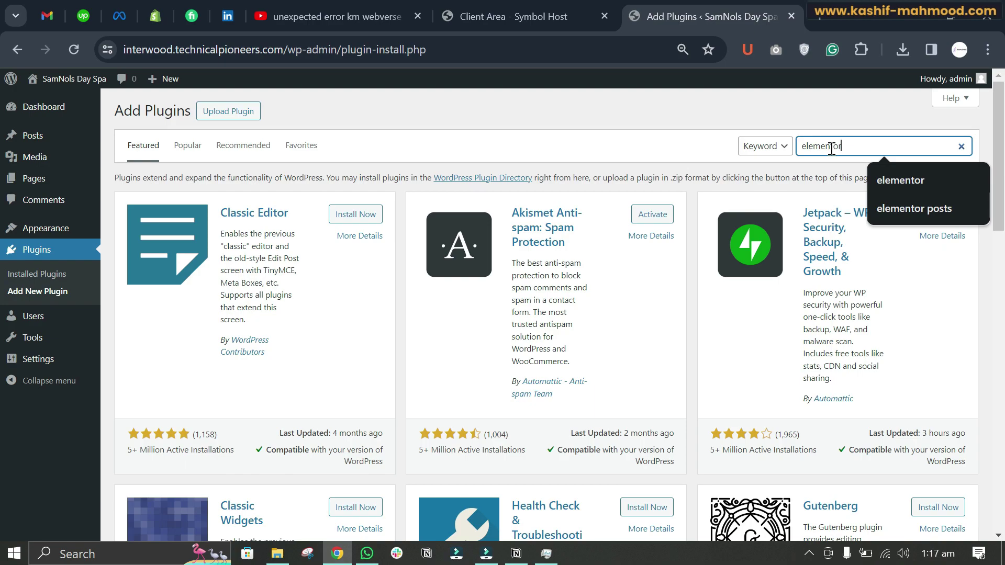
key("Return")
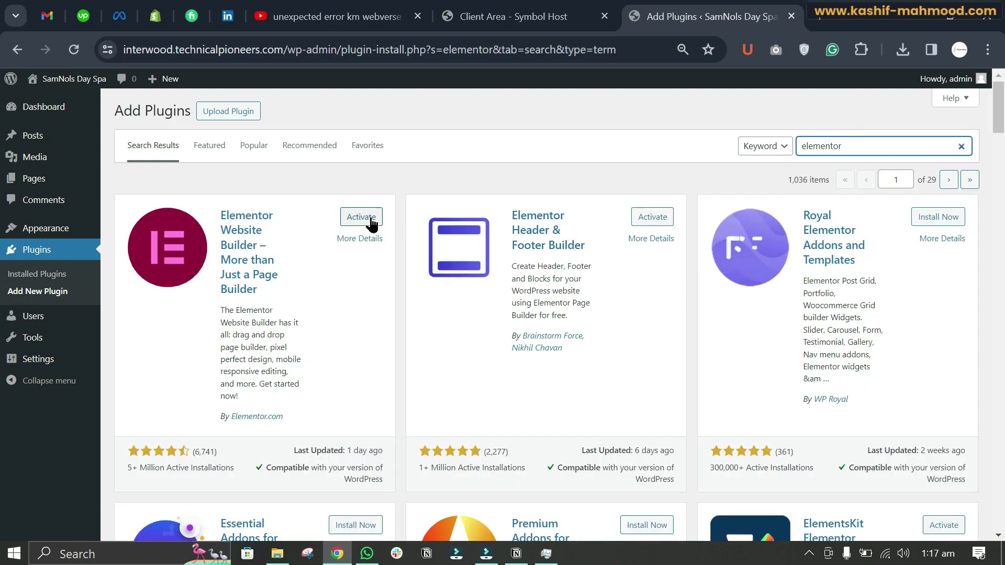
left_click(369, 222)
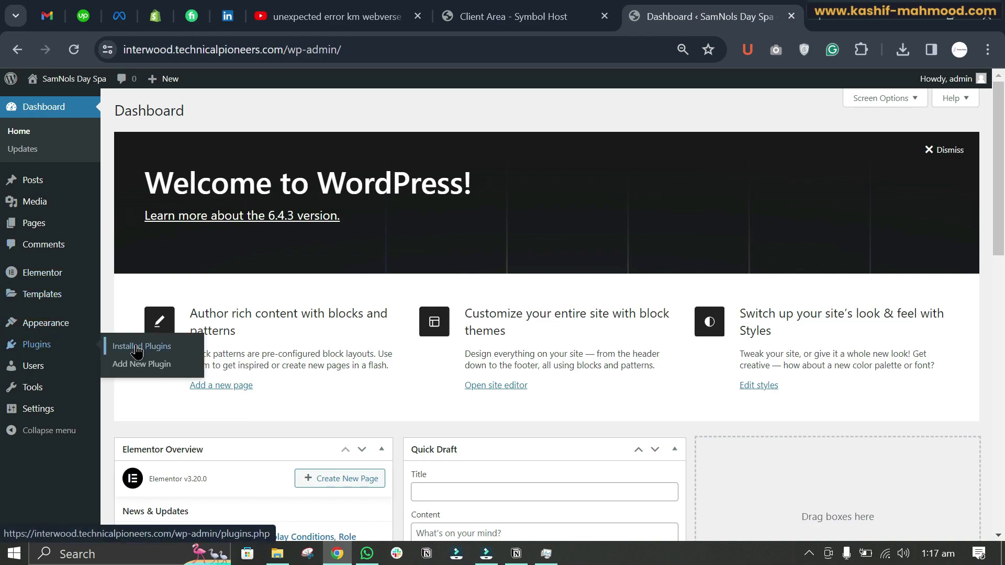
Step: Search the plugin directory for 'envato' and activate the Envato Elements plugin
left_click(139, 364)
left_click(831, 145)
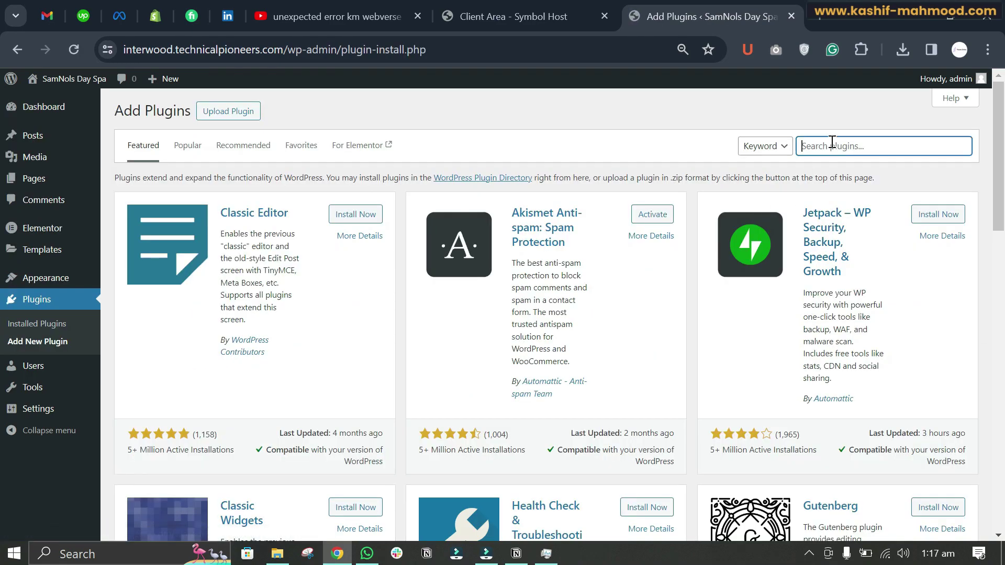
type("enva")
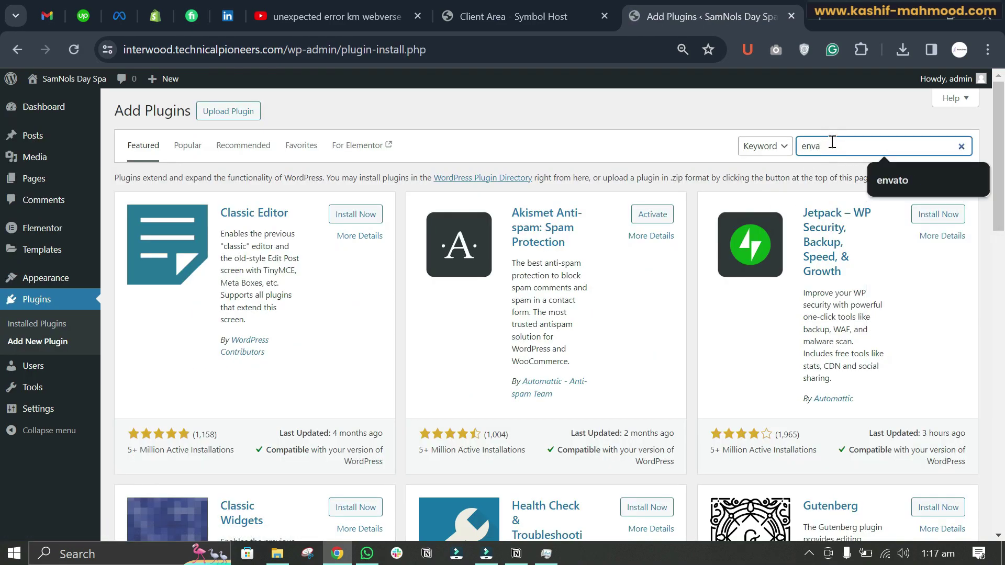
type("to")
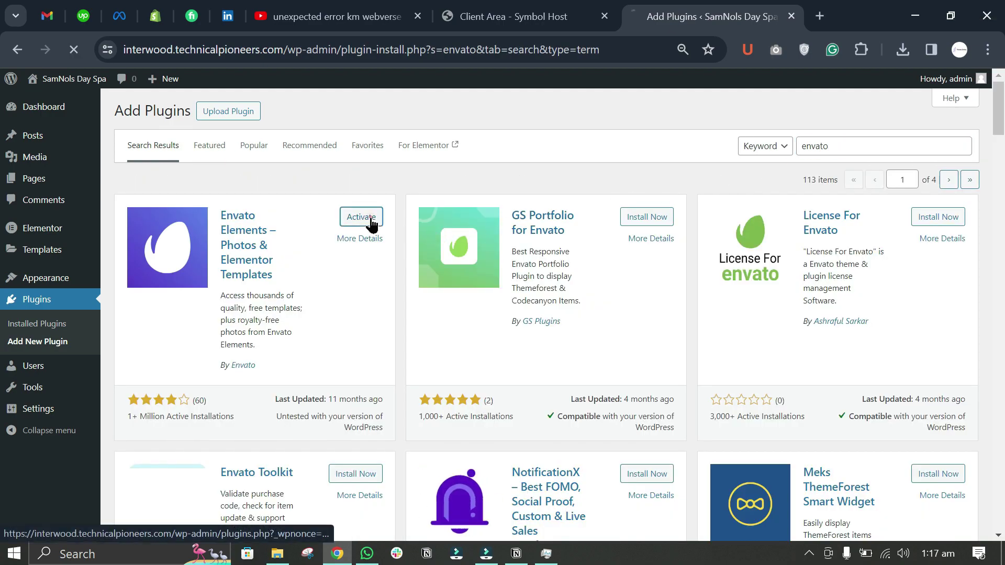
left_click(370, 224)
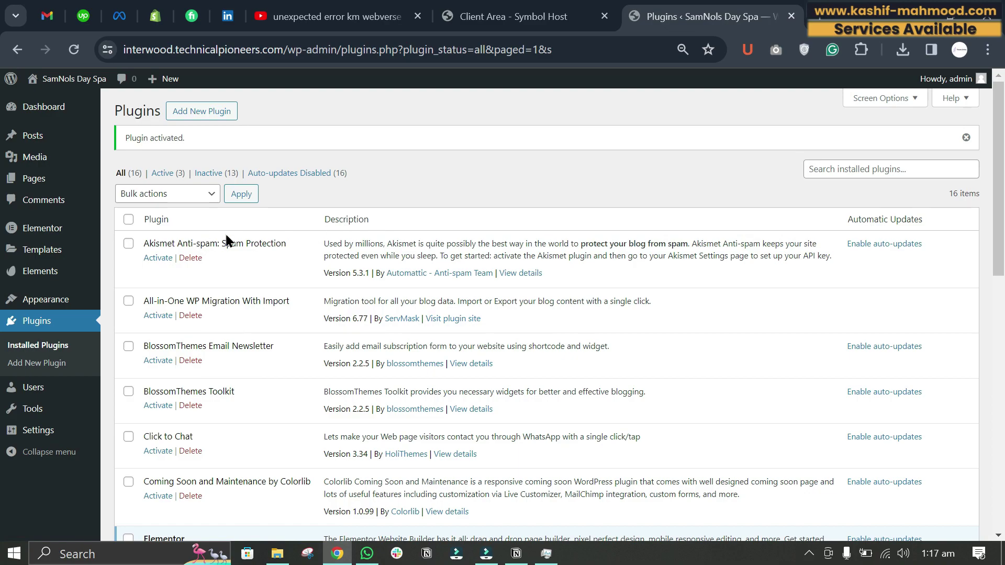
scroll(222, 235, "down", 4)
scroll(222, 240, "down", 3)
scroll(217, 263, "up", 1)
scroll(157, 251, "up", 2)
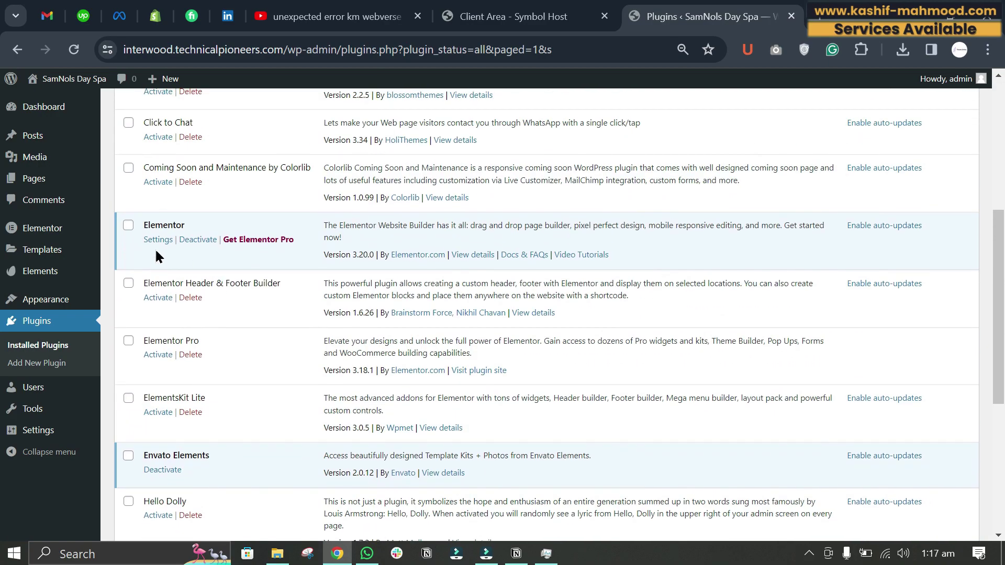
mouse_move(140, 225)
left_mouse_down()
mouse_move(215, 227)
mouse_move(143, 221)
left_mouse_up()
scroll(220, 283, "down", 3)
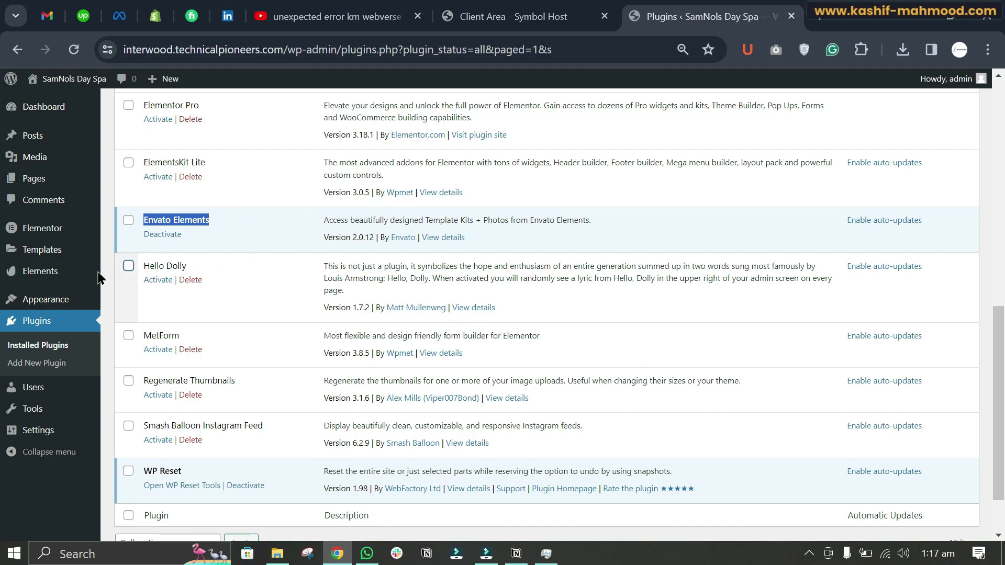
mouse_move(40, 271)
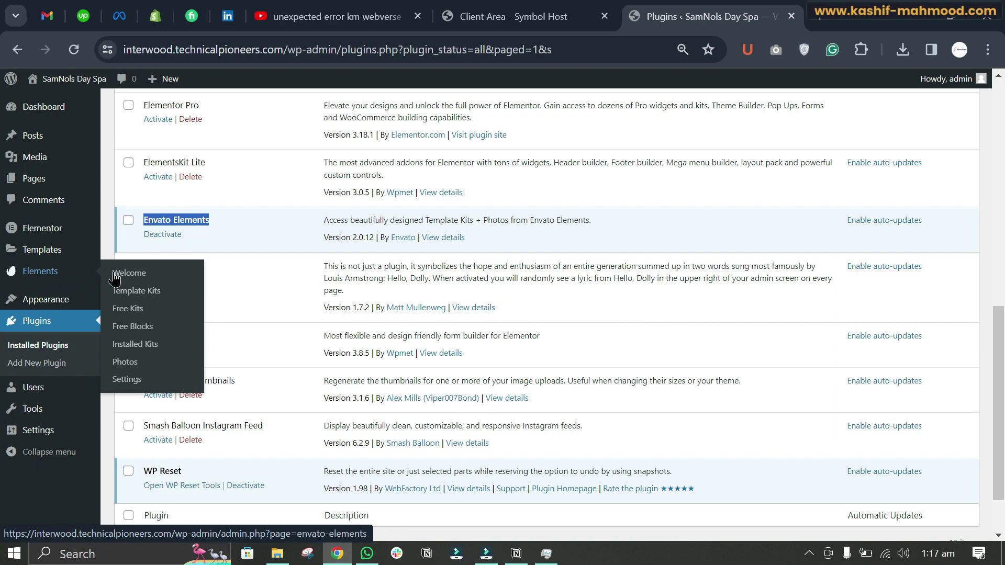
Step: Show Envato Elements' empty Installed Template Kits page
left_click(134, 346)
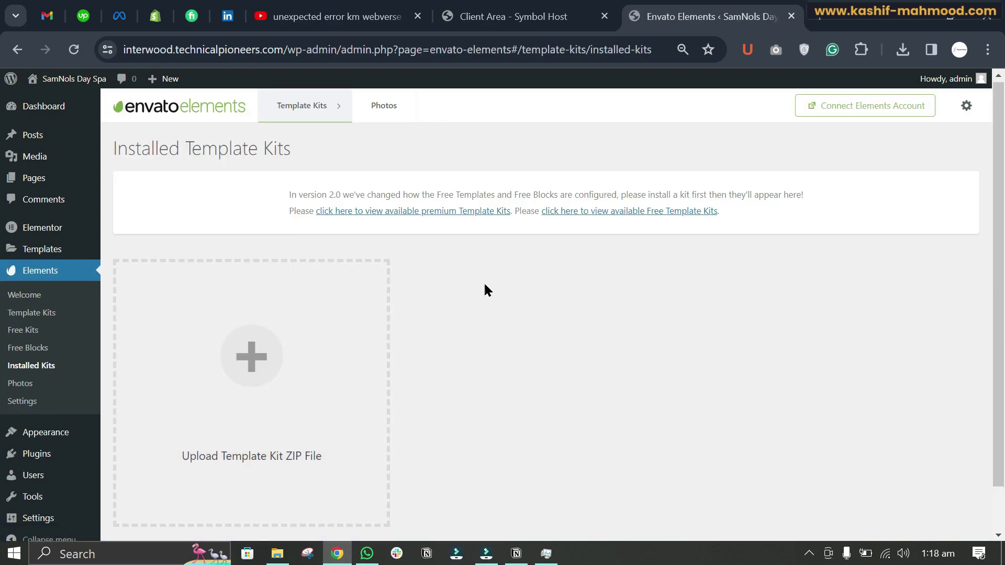
scroll(483, 282, "down", 1)
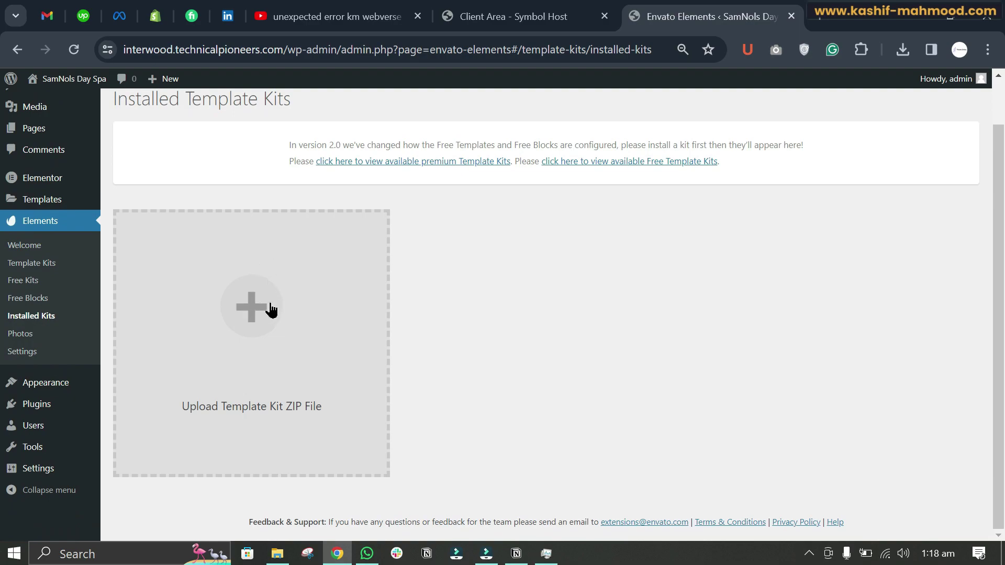
scroll(473, 308, "up", 1)
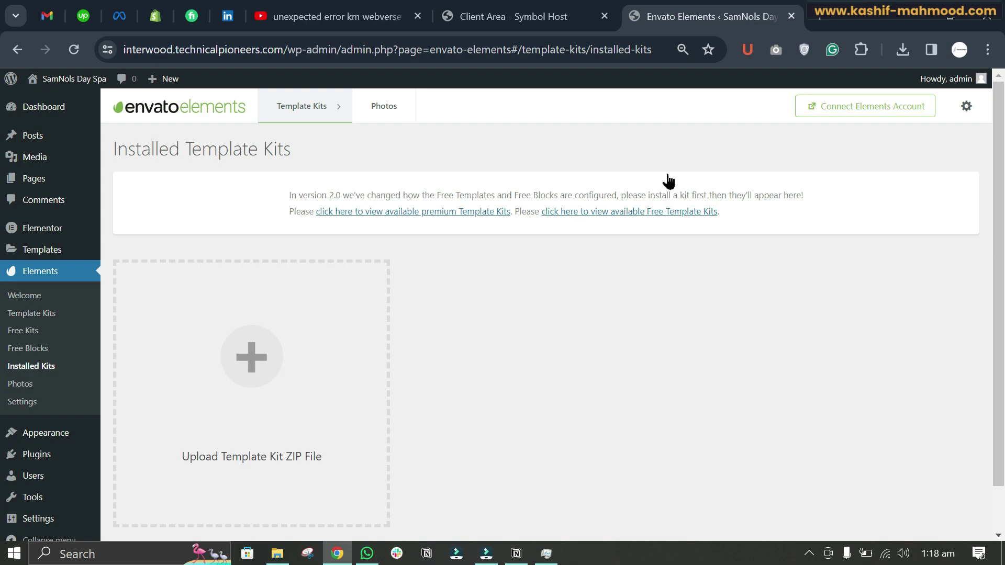
Step: Web-search the Envato Elements API error and open the template kit troubleshooting article
left_click(817, 22)
type("unex")
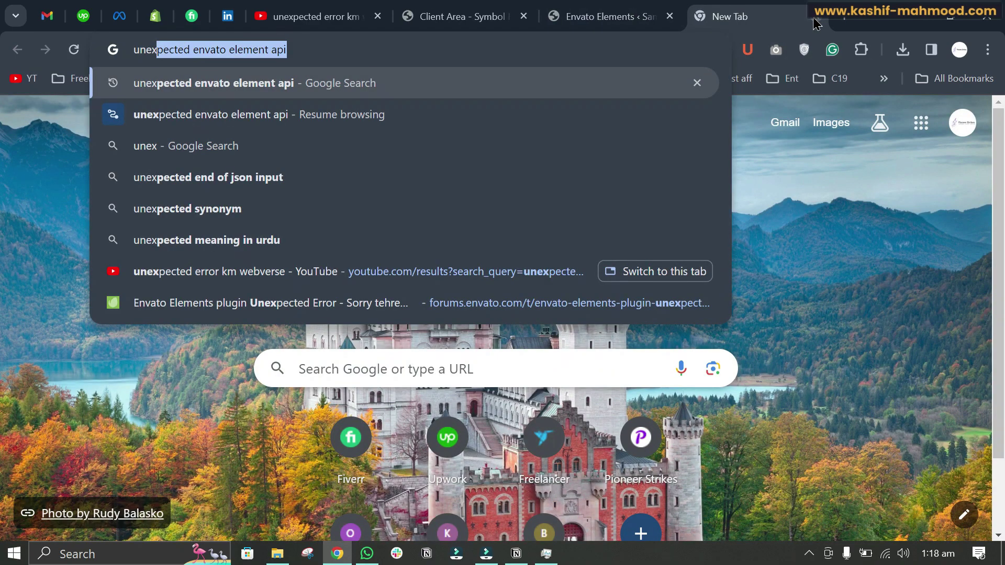
key("Return")
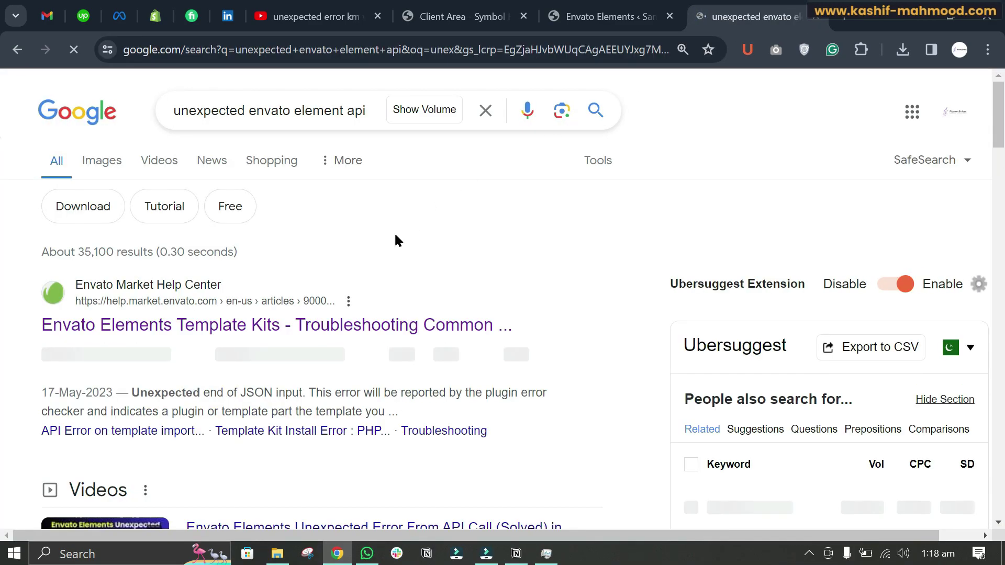
left_click(362, 324)
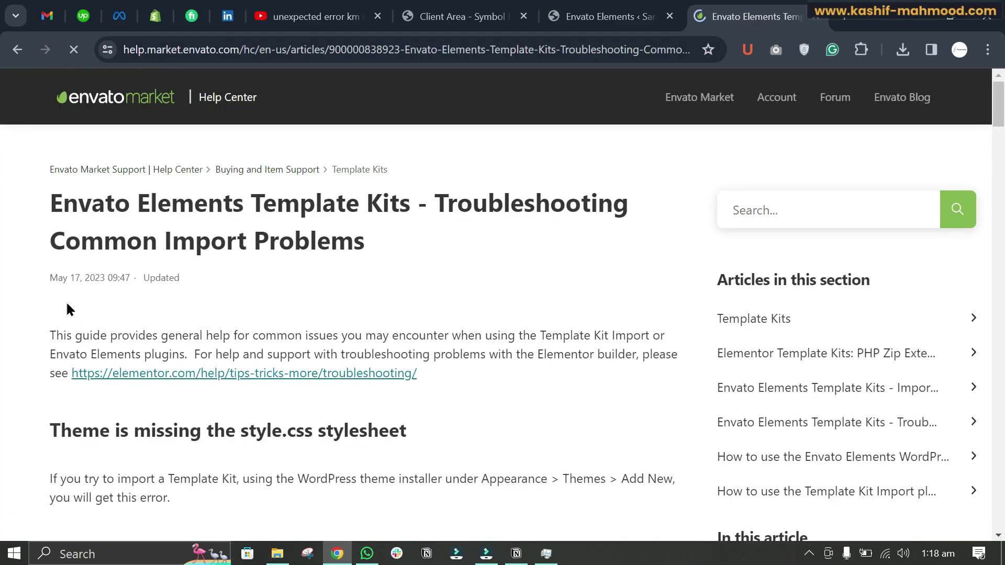
scroll(284, 301, "down", 3)
scroll(284, 300, "down", 4)
scroll(284, 301, "down", 3)
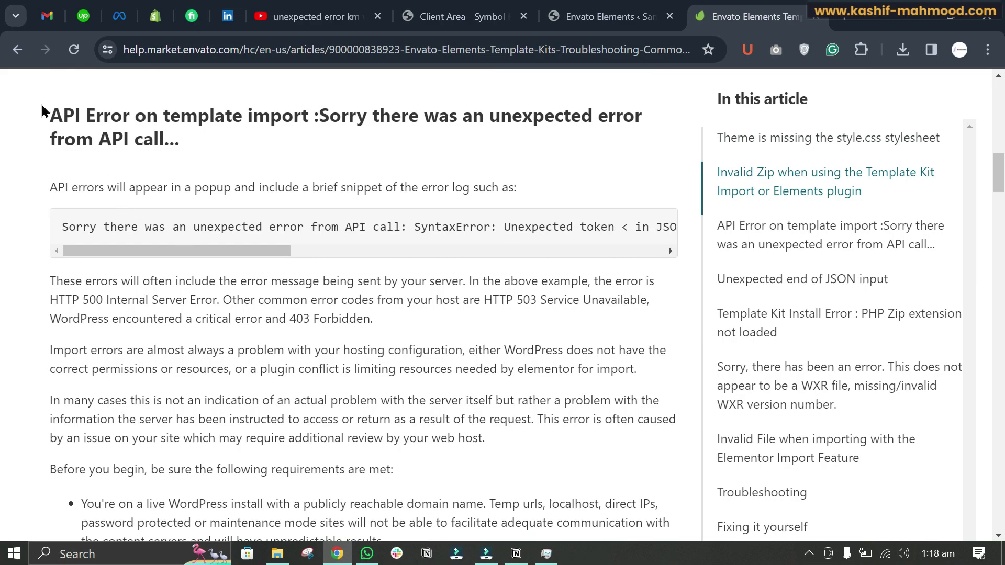
left_click_drag(44, 110, 199, 145)
scroll(304, 169, "down", 4)
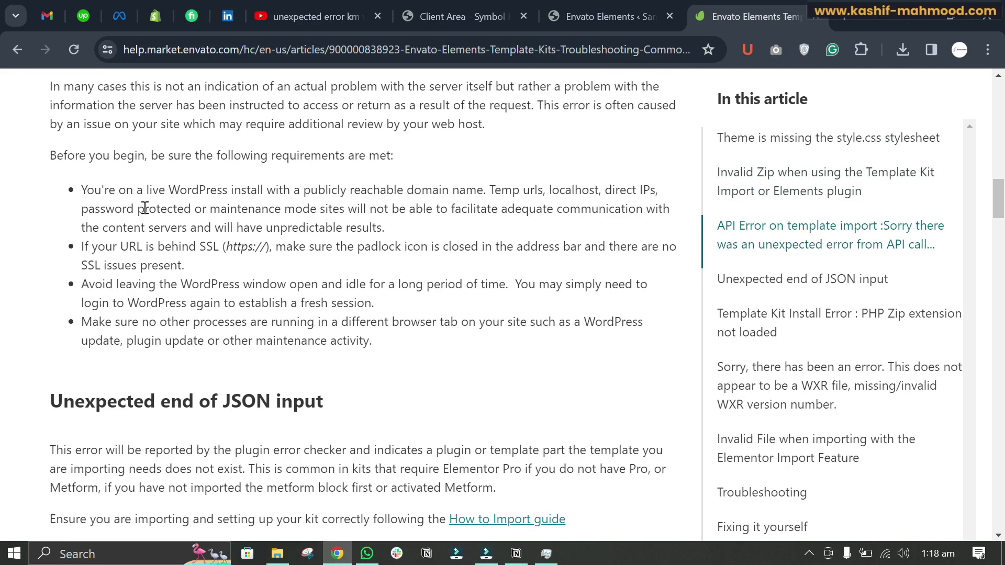
scroll(205, 220, "up", 1)
scroll(204, 221, "up", 1)
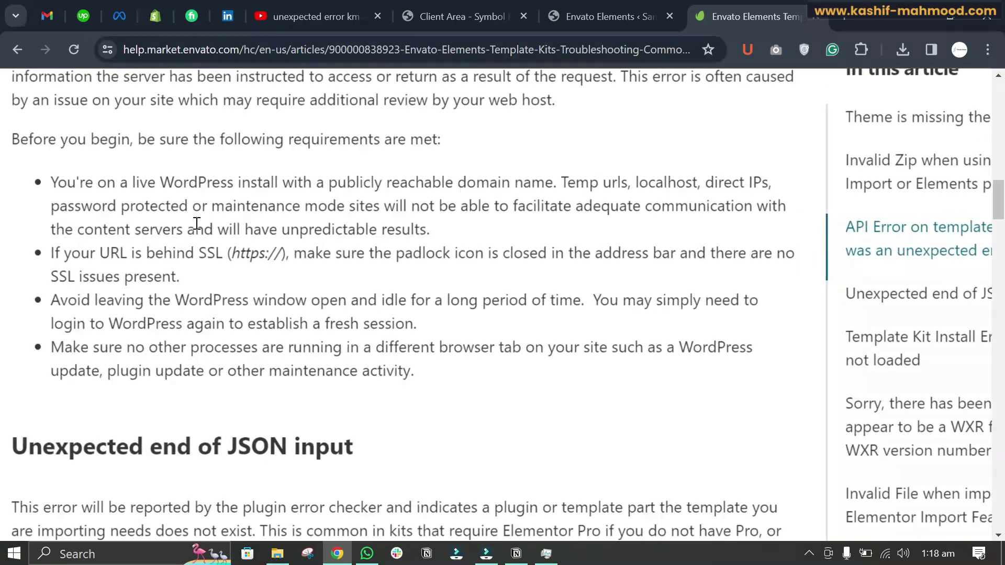
scroll(204, 220, "up", 1)
Step: Highlight the article's SSL, live WordPress install and idle-session requirements for API errors
mouse_move(44, 254)
left_mouse_down()
mouse_move(164, 254)
mouse_move(216, 274)
left_mouse_up()
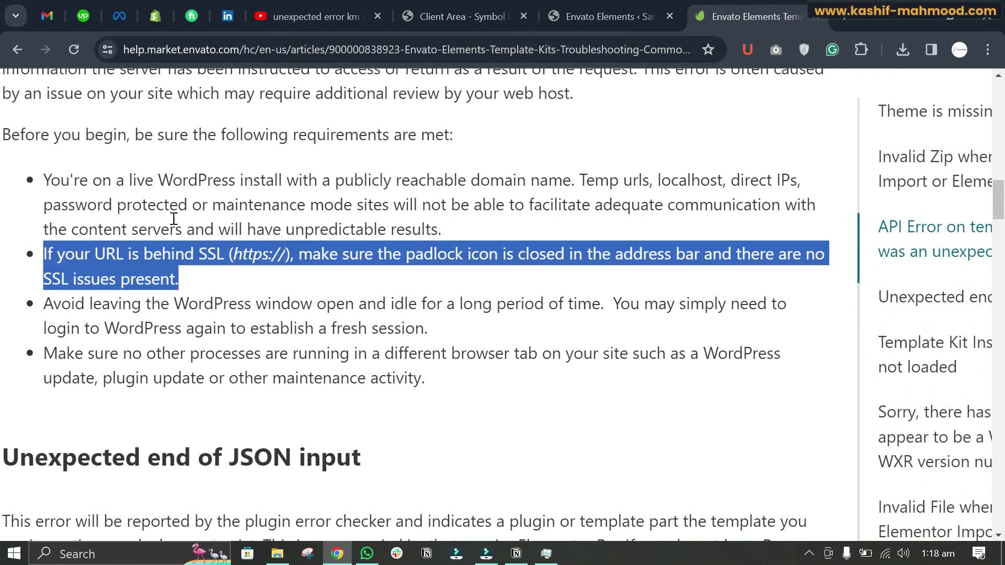
left_click_drag(43, 180, 496, 232)
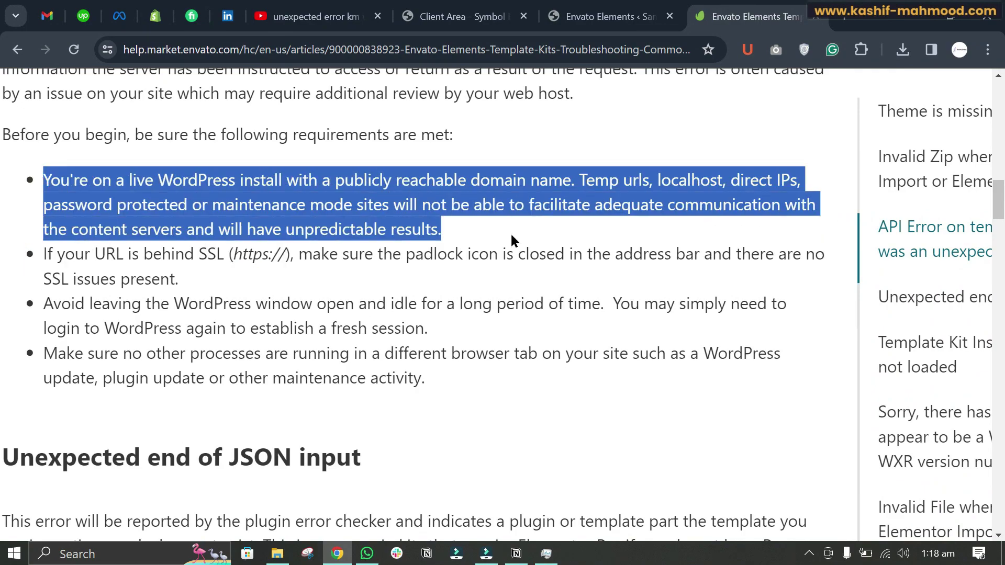
left_click(480, 230)
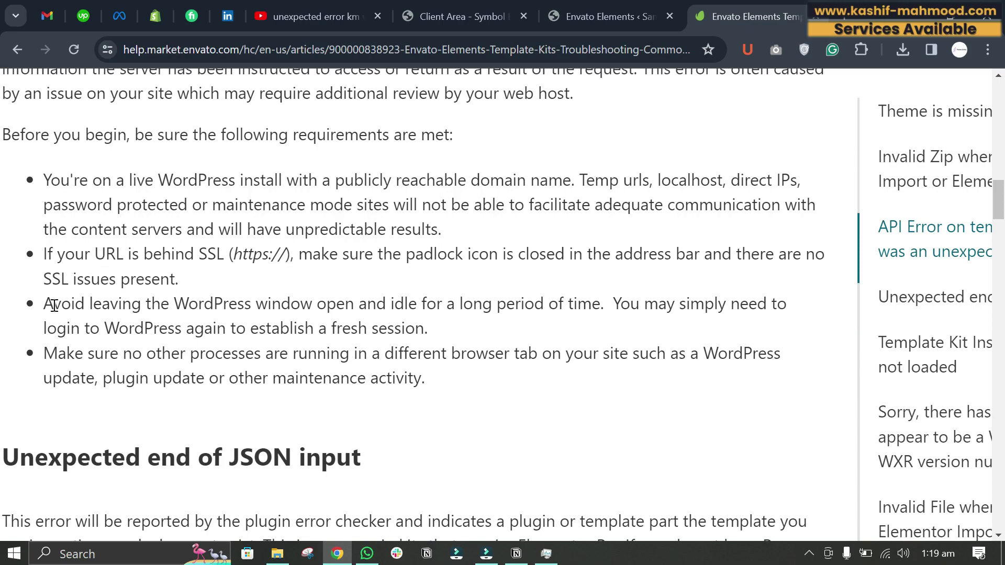
mouse_move(44, 305)
left_mouse_down()
mouse_move(507, 303)
mouse_move(516, 327)
left_mouse_up()
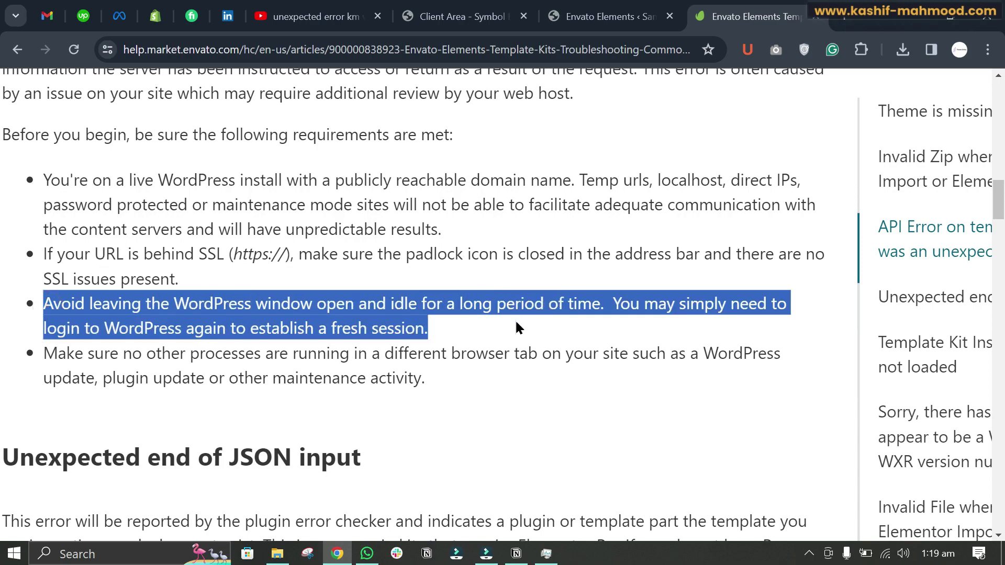
left_click(446, 328)
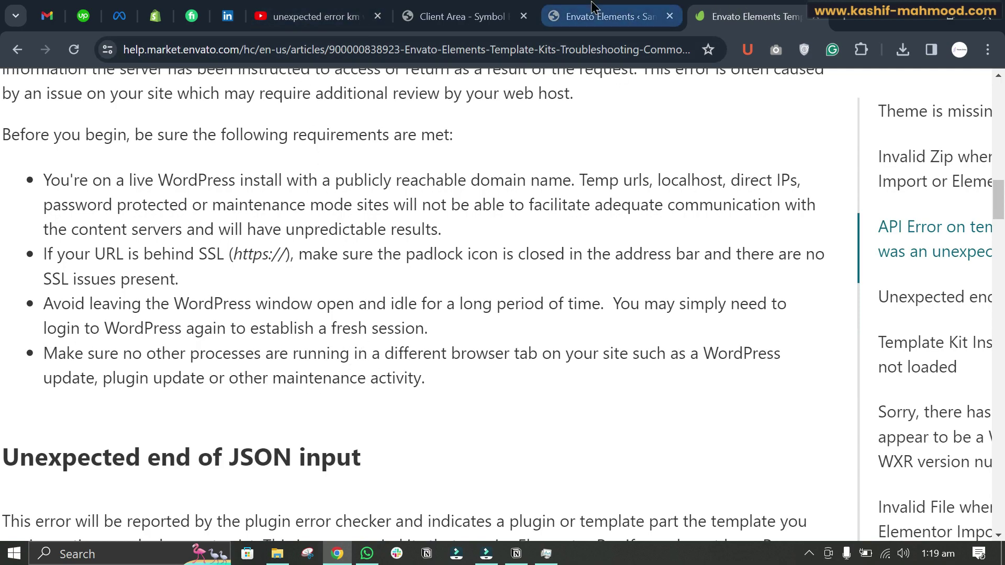
Step: Back in WordPress, reach Elementor > Tools > Import / Export Kit and start an import
left_click(608, 16)
scroll(482, 338, "down", 1)
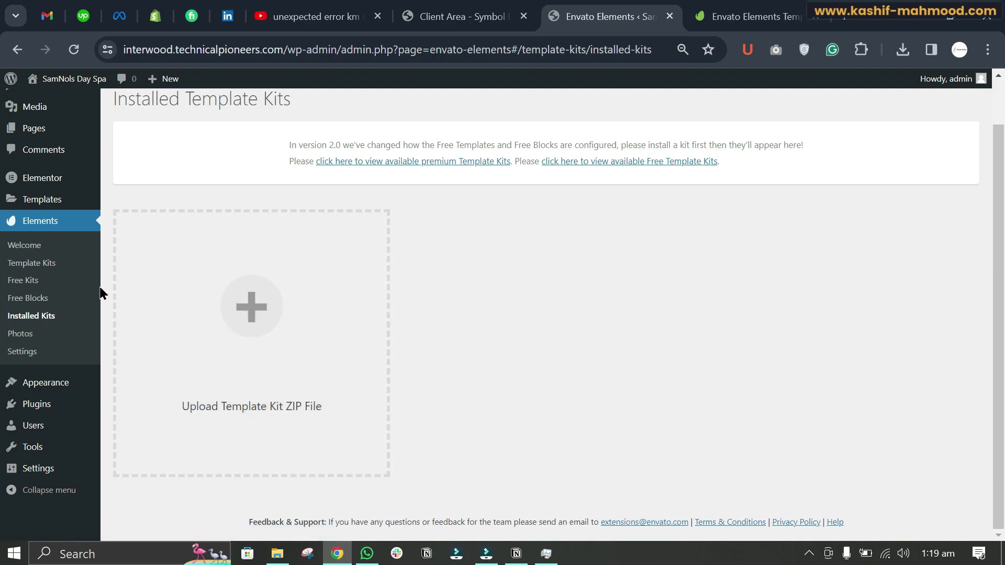
mouse_move(42, 178)
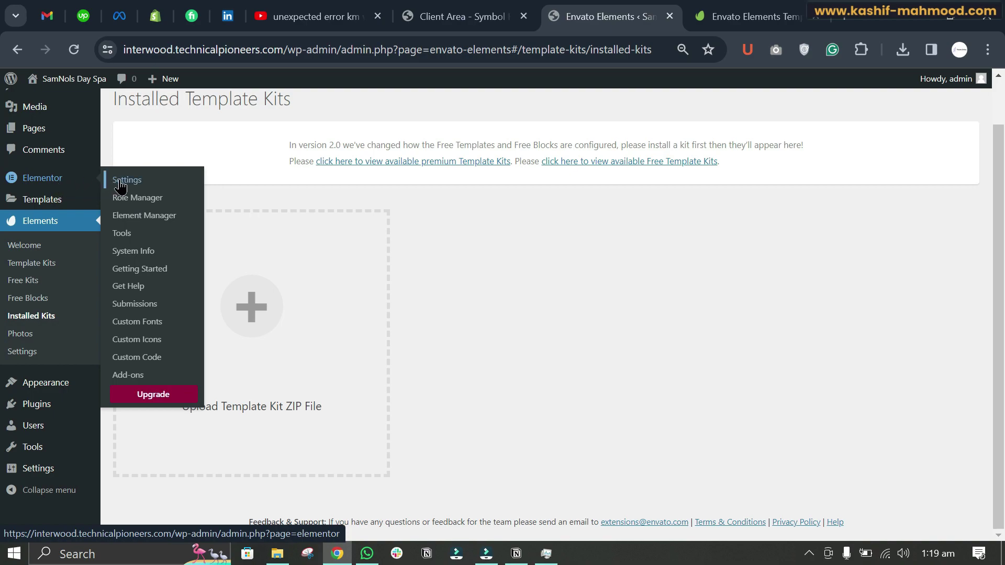
left_click(124, 238)
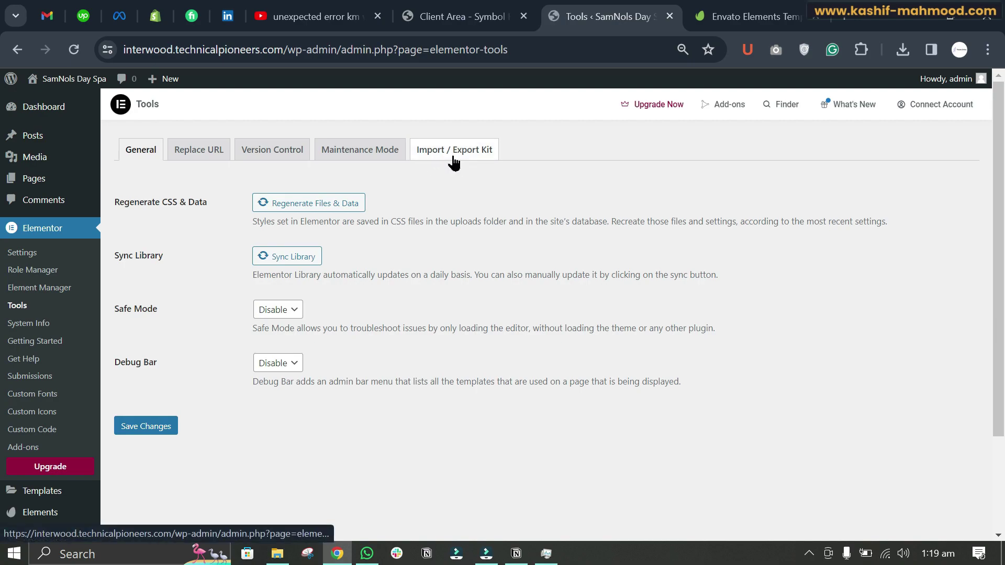
left_click(453, 158)
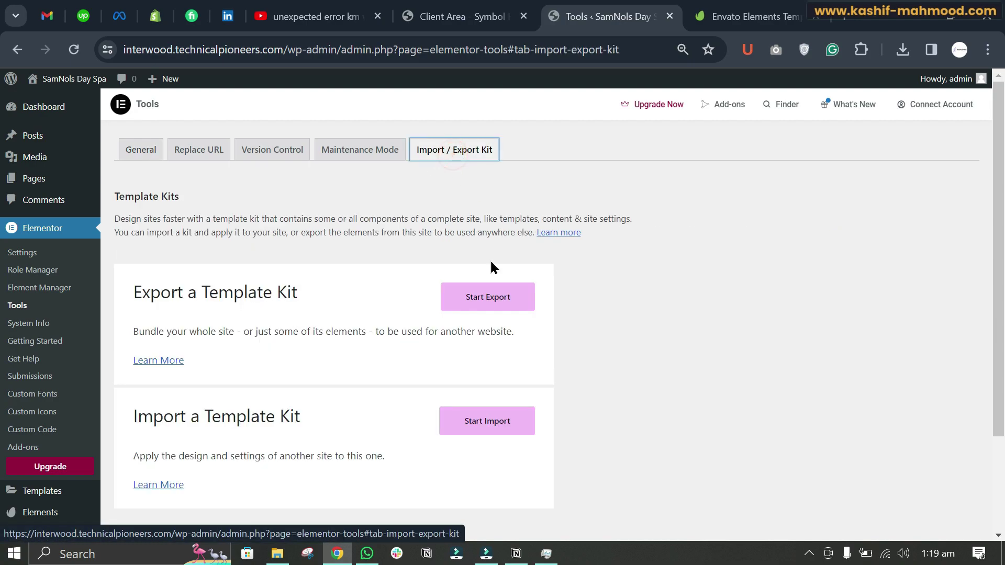
left_click(479, 425)
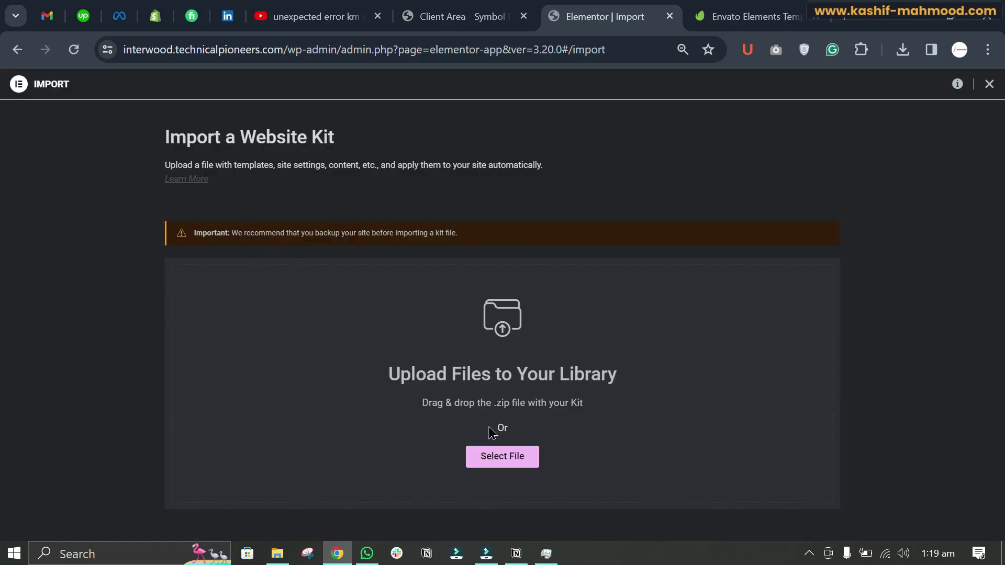
Step: Upload the esolar-wind-solar-power-services kit zip from Downloads > Compressed
left_click(502, 457)
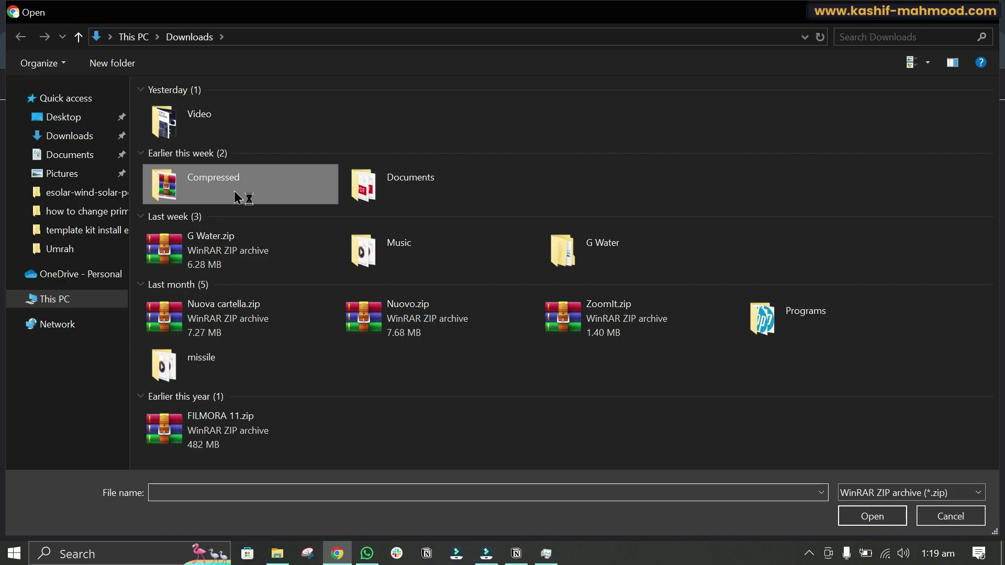
double_click(247, 196)
left_click(283, 231)
left_click(279, 248)
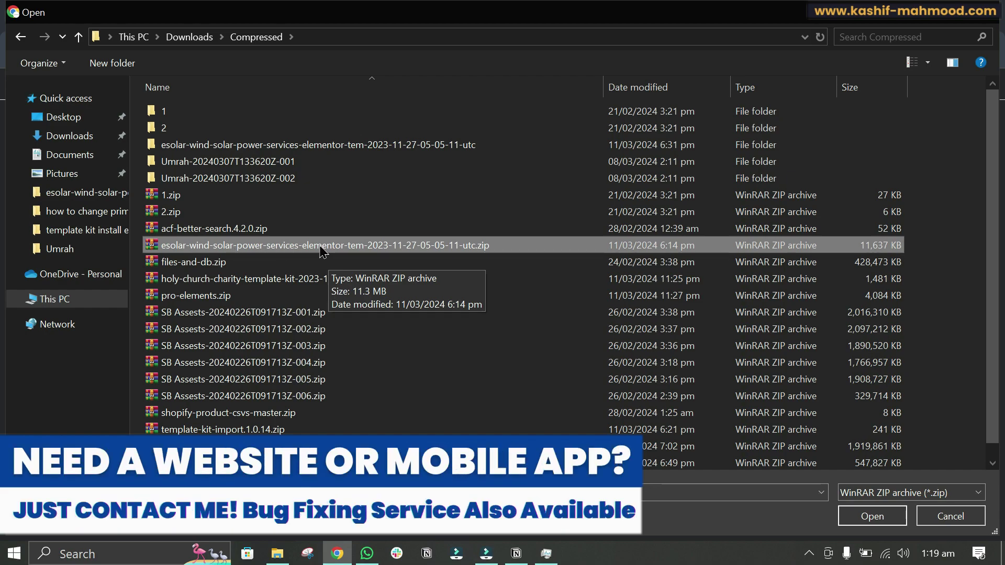
double_click(320, 252)
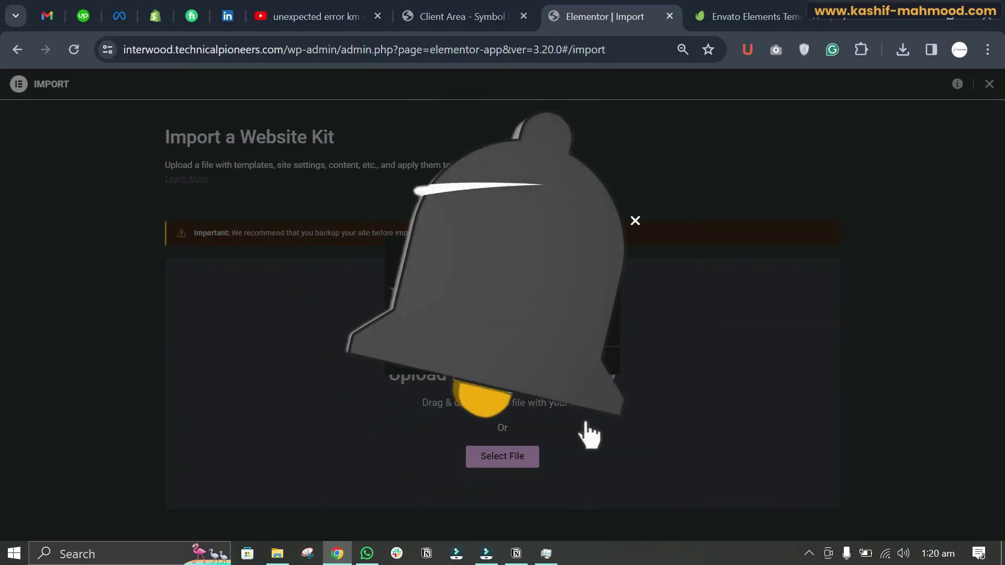
Step: Continue past the warning and import only Site Settings, with Templates unchecked
left_click(561, 358)
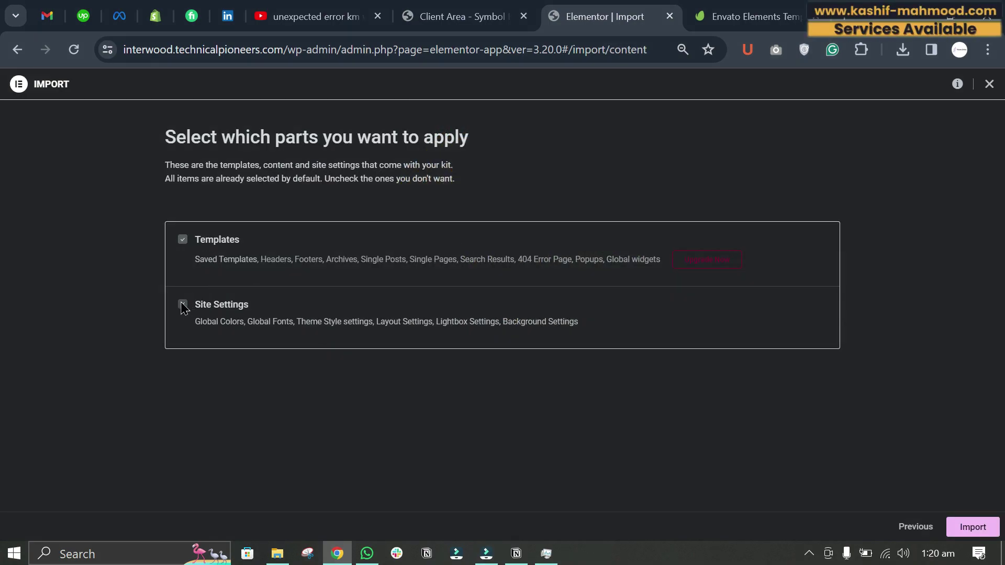
left_click(182, 241)
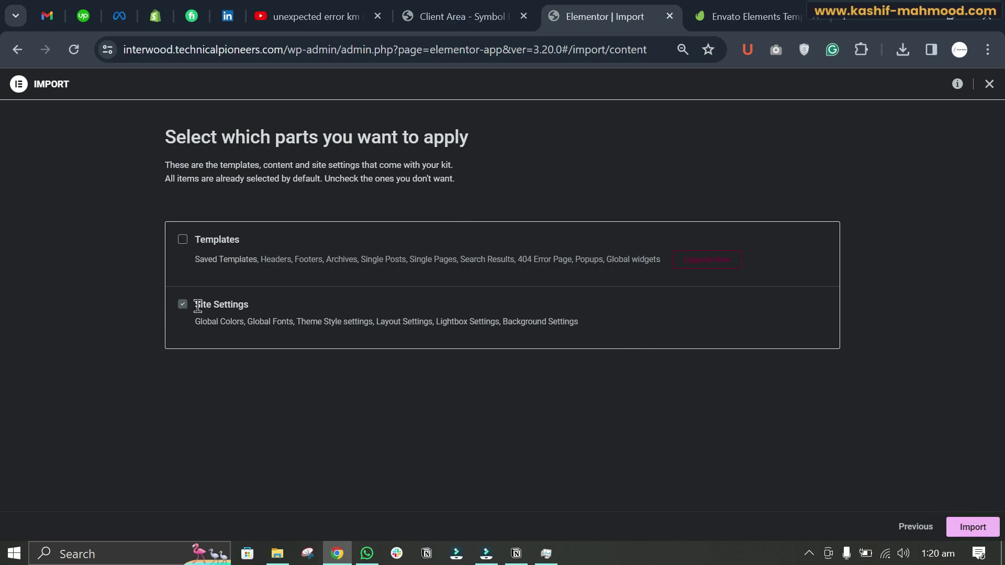
left_click(972, 526)
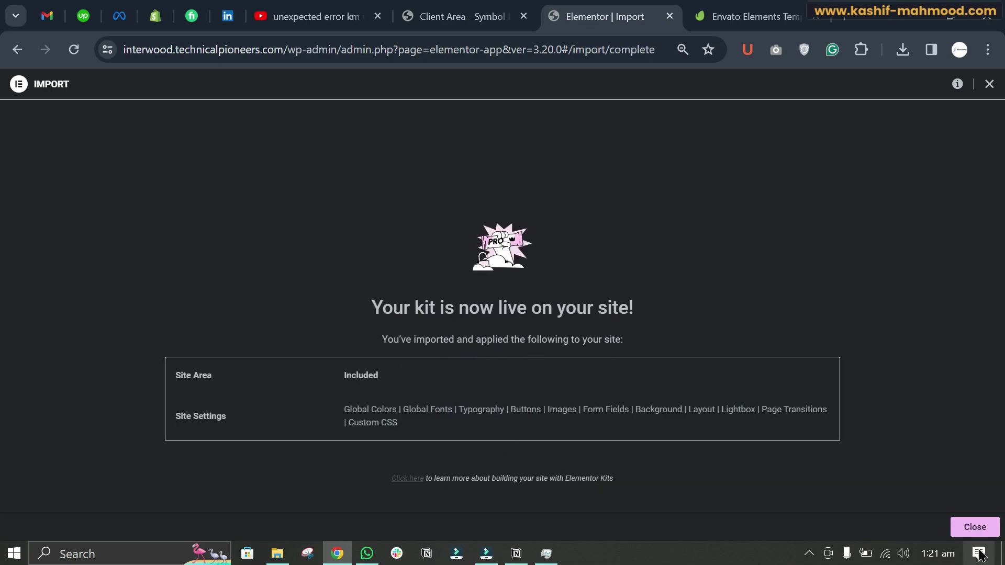
Step: Finish the kit import, then start importing a file from Elementor's saved templates list
left_click(974, 527)
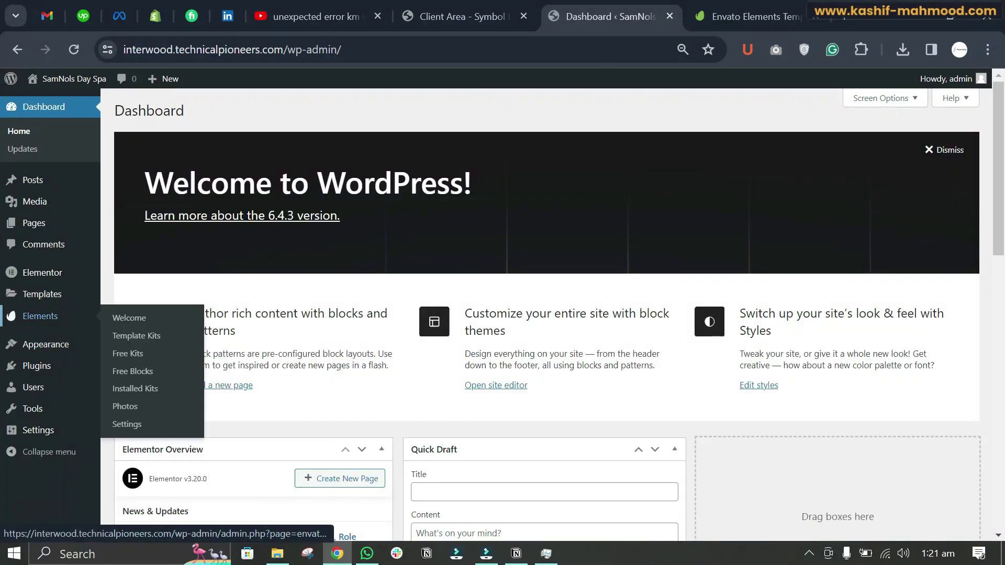
mouse_move(42, 294)
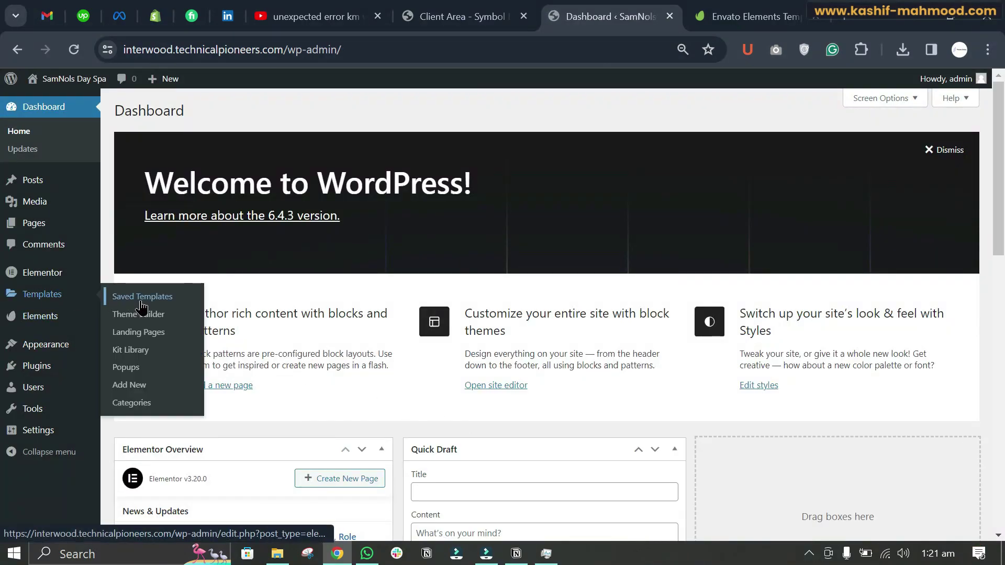
left_click(132, 297)
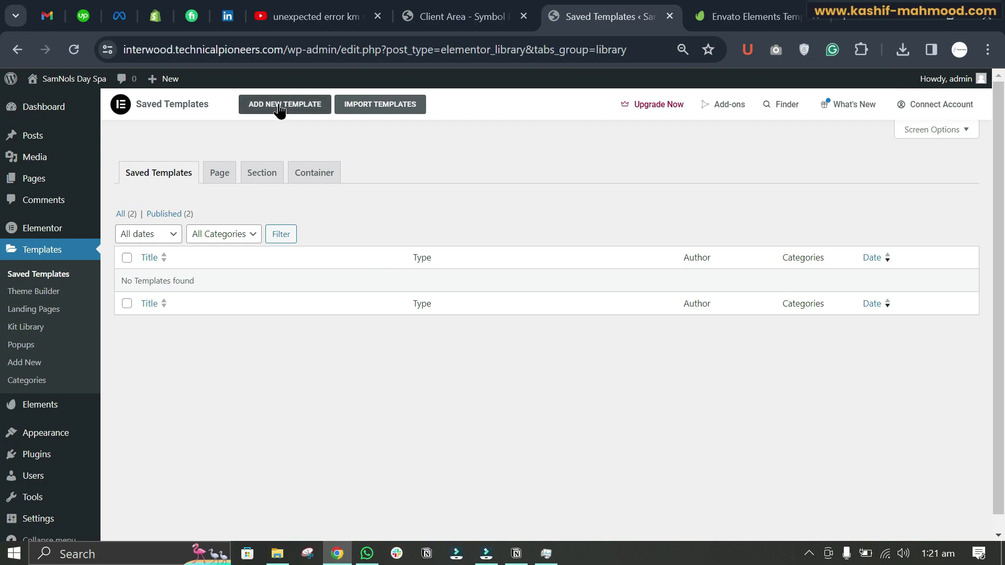
left_click(366, 105)
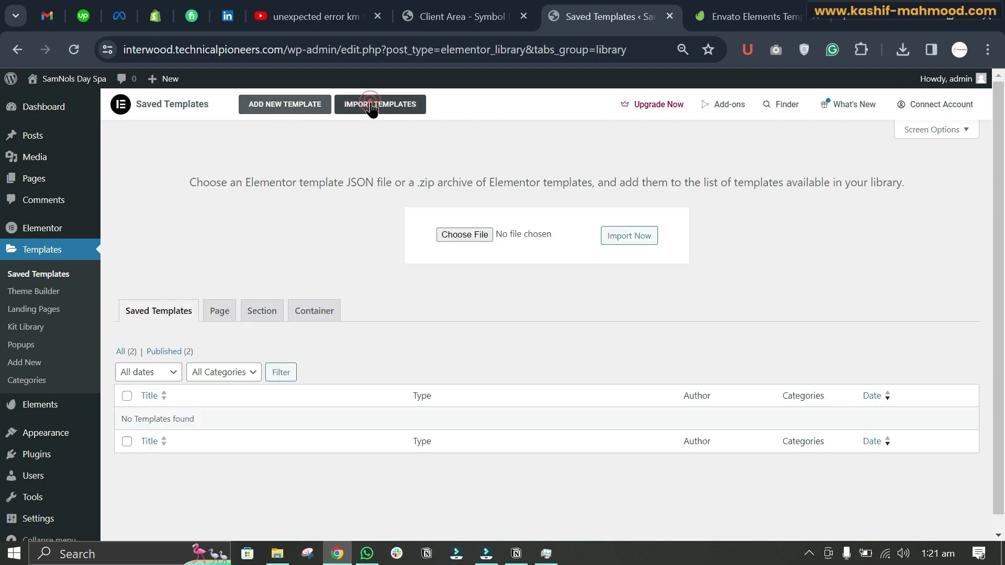
left_click(462, 235)
Step: Choose home.json from the extracted eSolar kit's templates folder
left_click(236, 248)
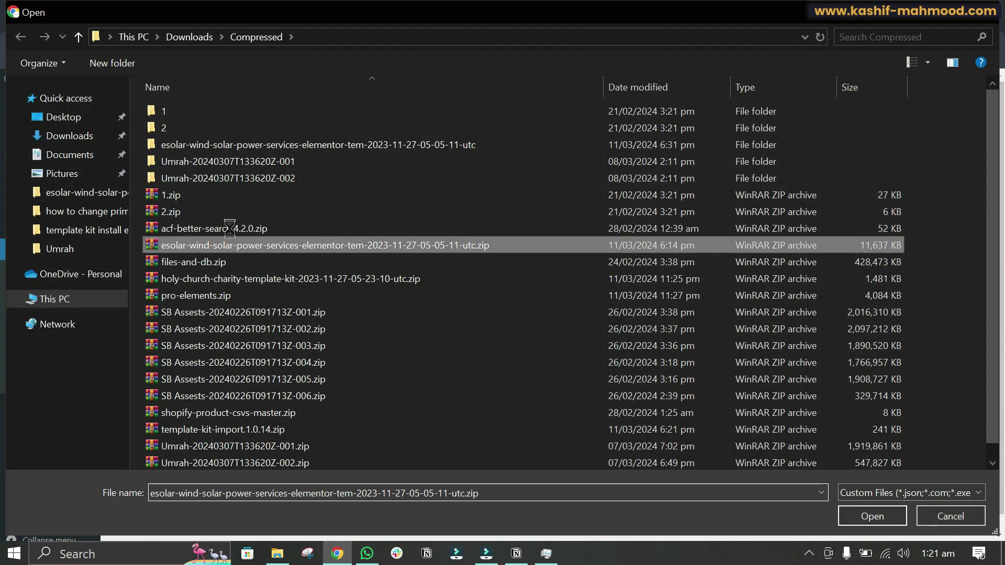
right_click(236, 246)
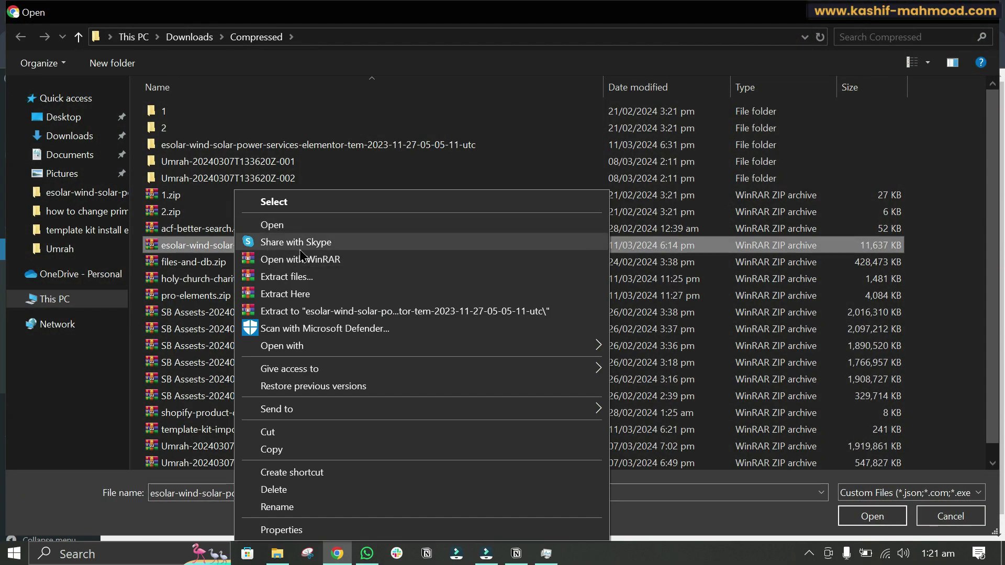
double_click(220, 146)
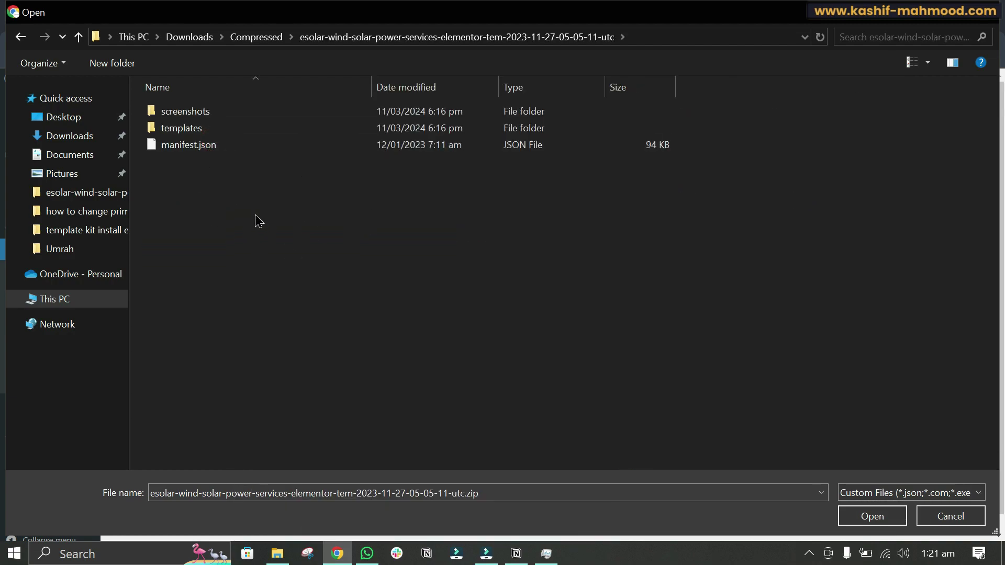
double_click(188, 127)
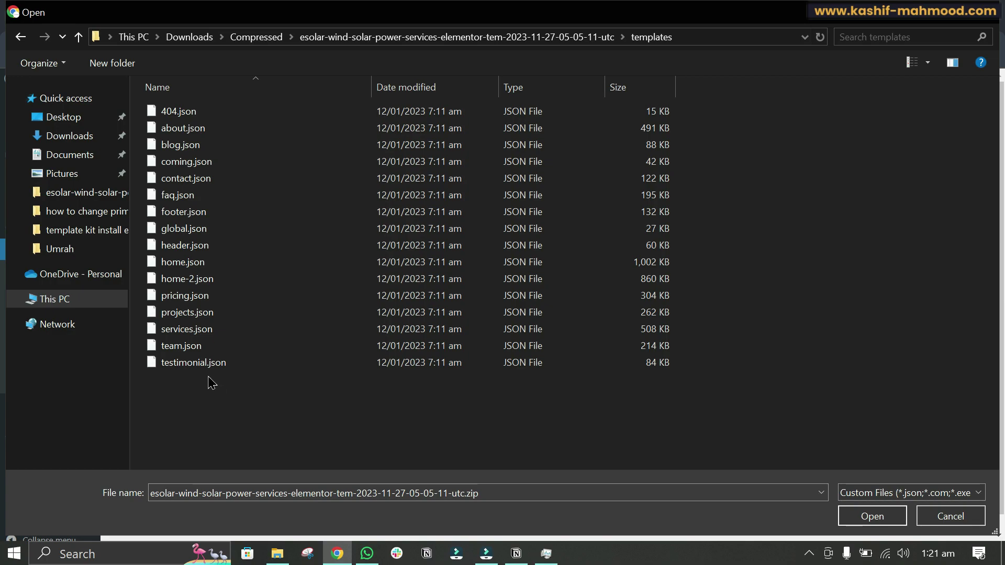
double_click(183, 263)
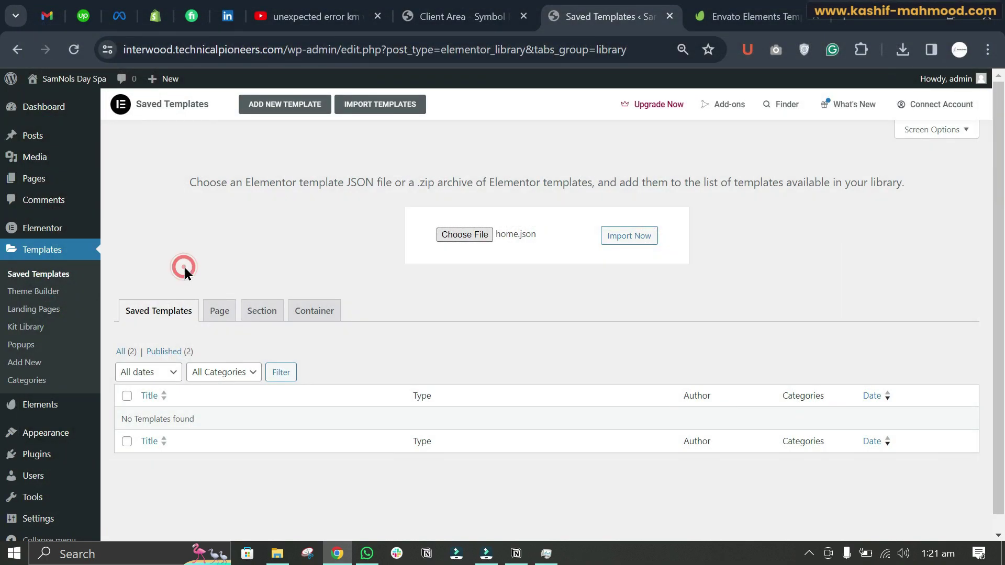
Step: Import the template, accepting the JSON warning and enabling unfiltered uploads
left_click(620, 234)
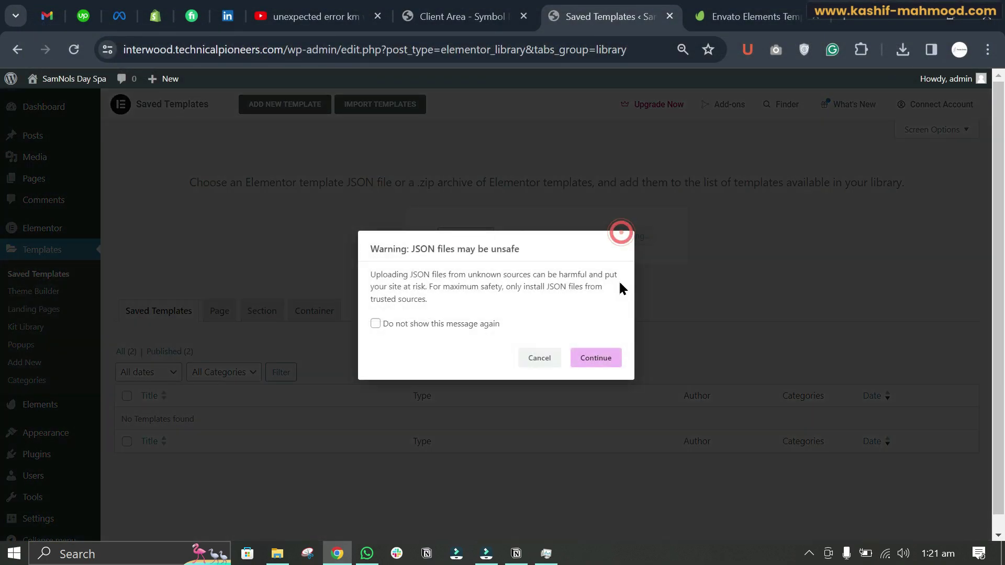
left_click(594, 363)
left_click(570, 375)
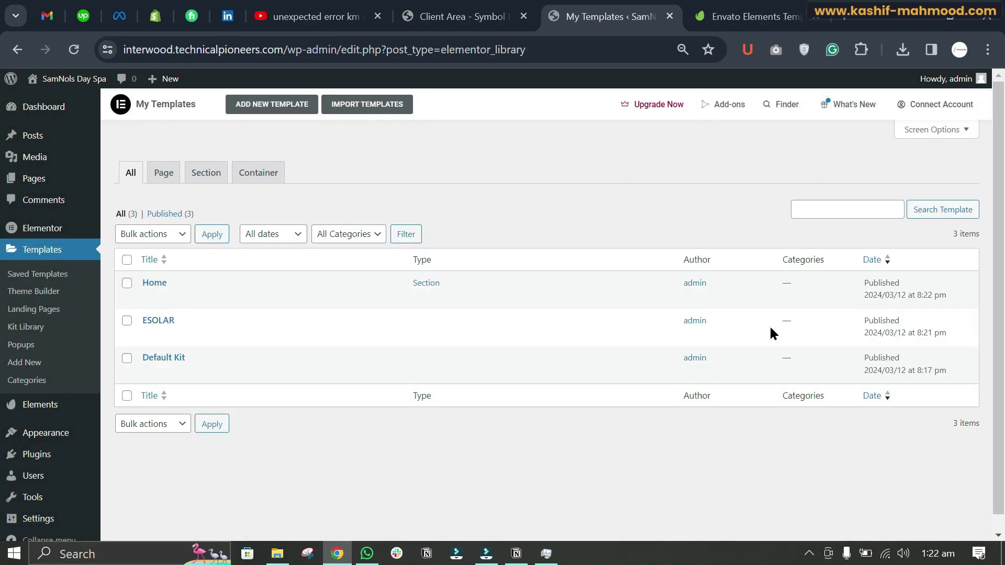
mouse_move(154, 284)
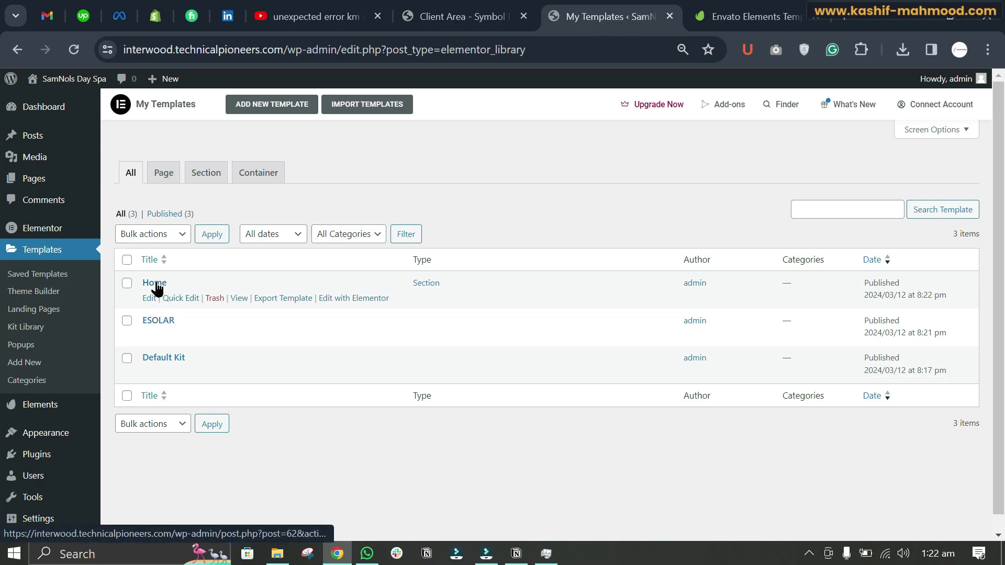
Step: Add a new page titled Home and publish it
mouse_move(34, 179)
left_click(139, 202)
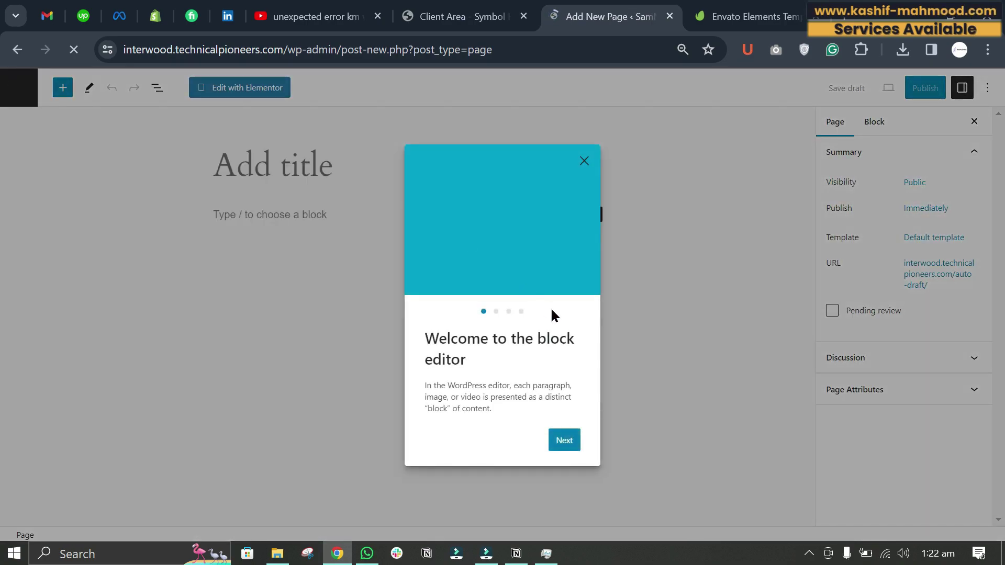
left_click(578, 156)
left_click(312, 174)
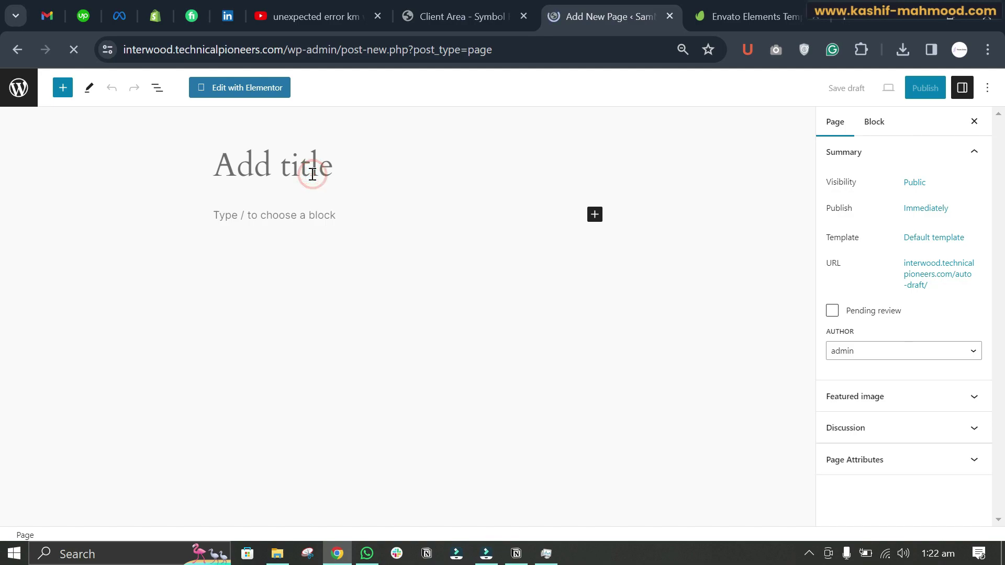
type("Home")
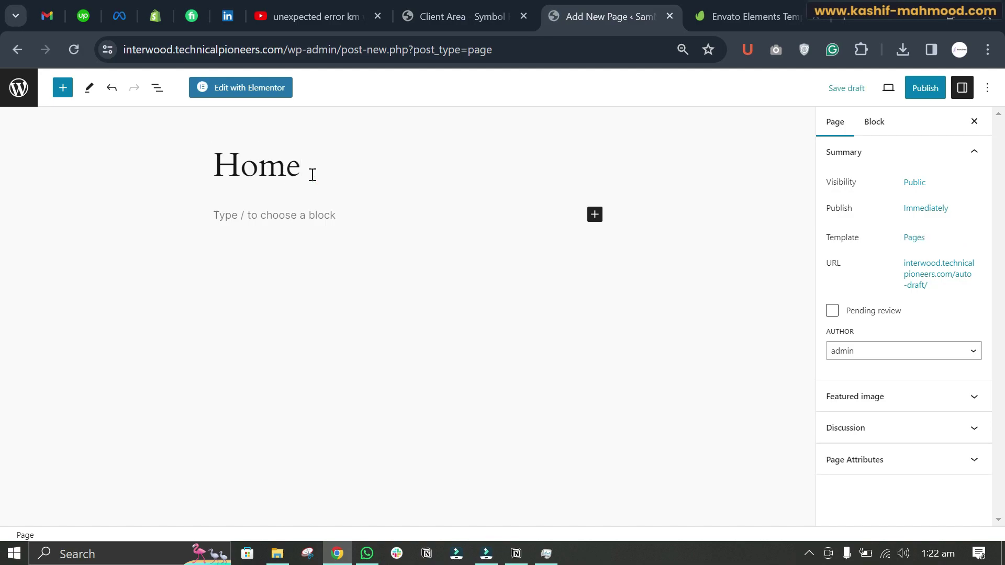
left_click(925, 88)
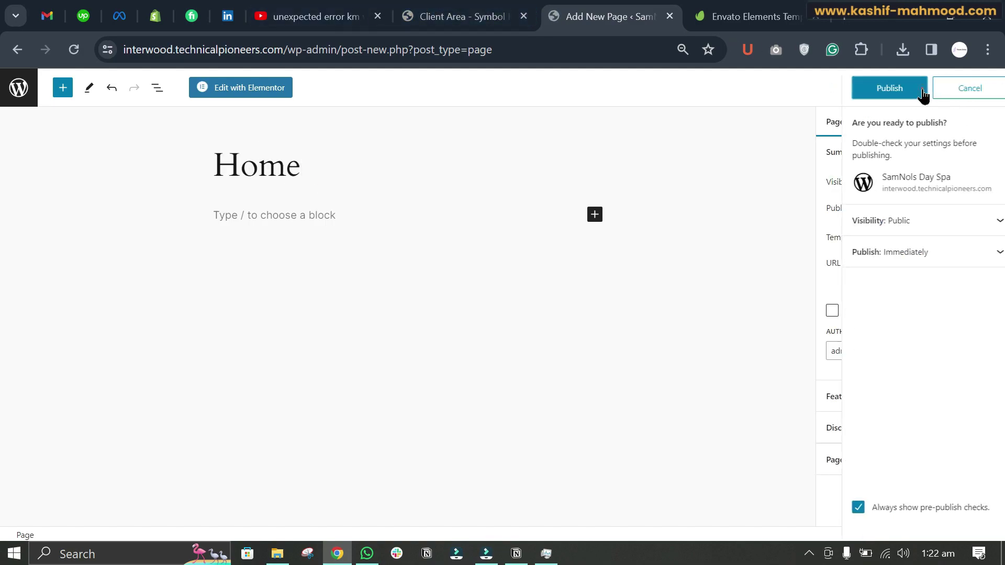
left_click(886, 91)
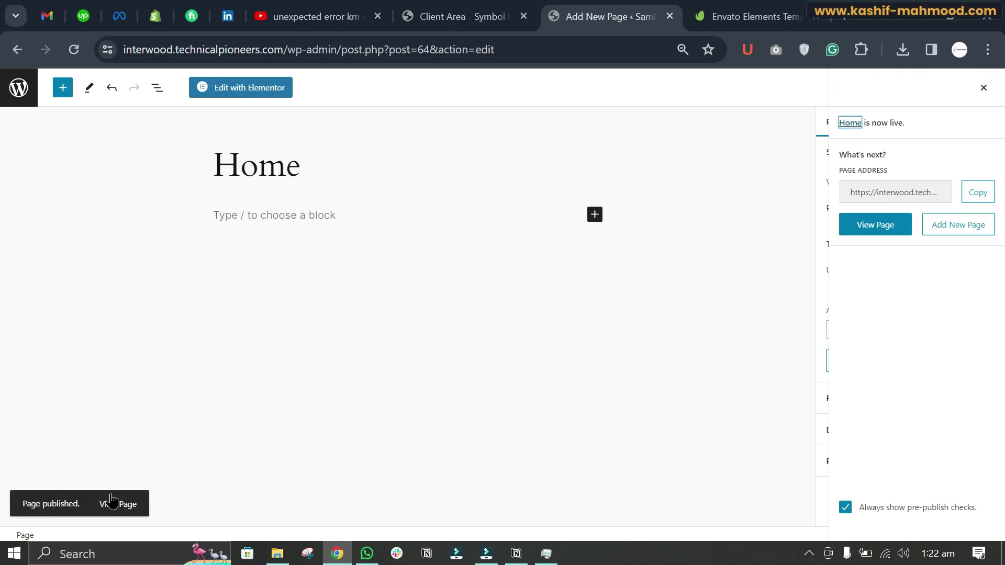
Step: Insert the saved Home template from My Templates into the Home page's Elementor canvas
left_click(236, 90)
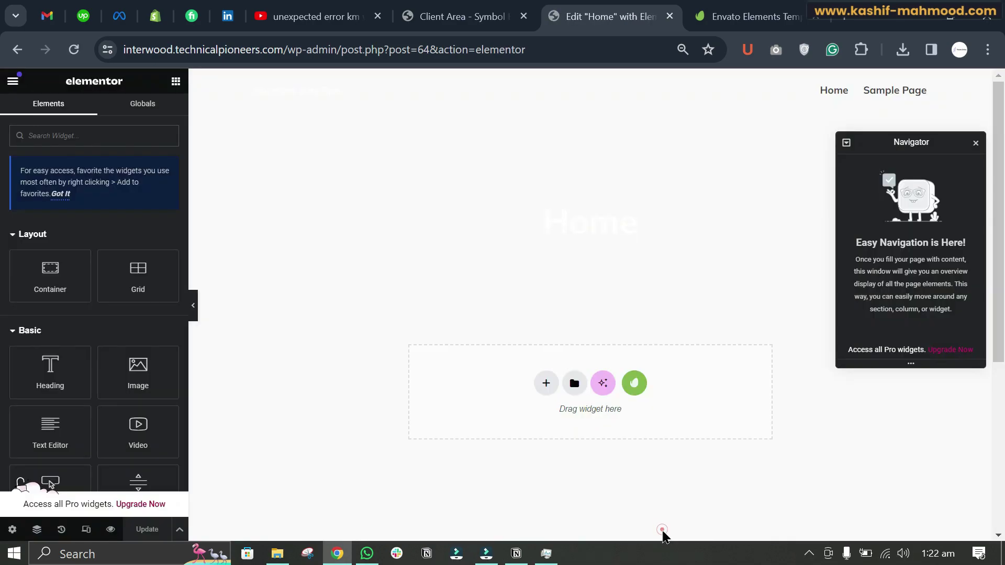
left_click(575, 384)
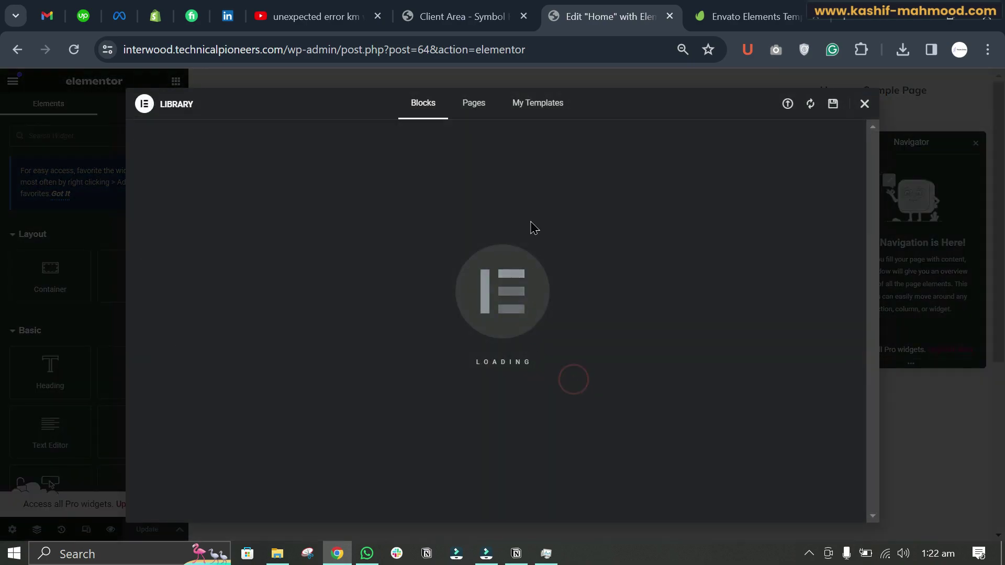
left_click(544, 110)
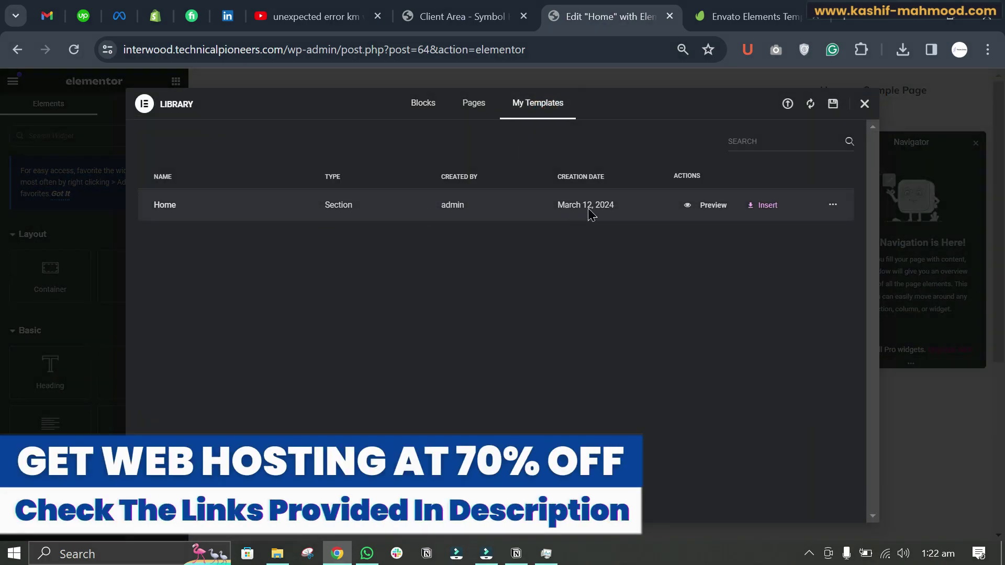
left_click(765, 206)
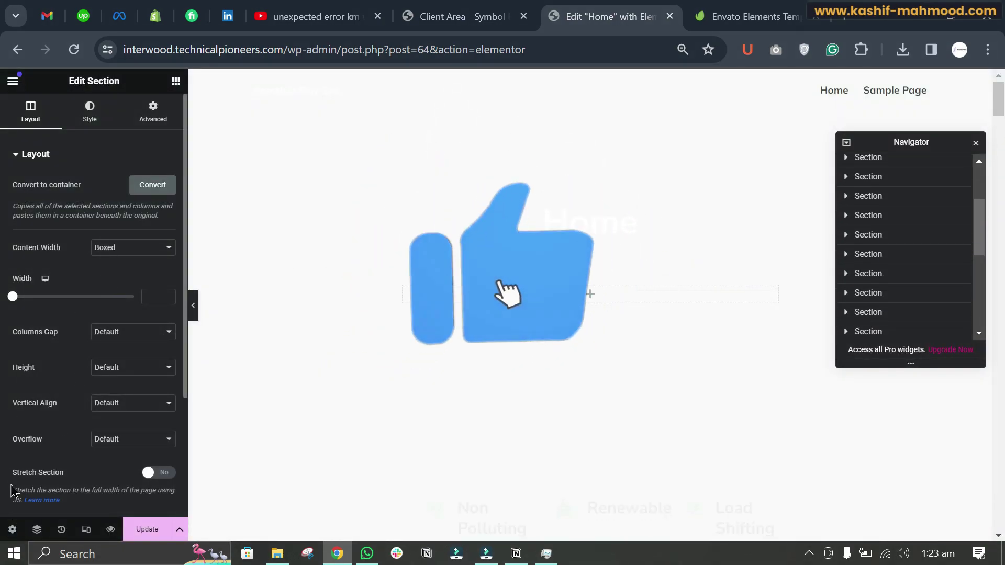
Step: Set Hide Title to Yes and Page Layout to Elementor Full Width, then update the page
left_click(12, 528)
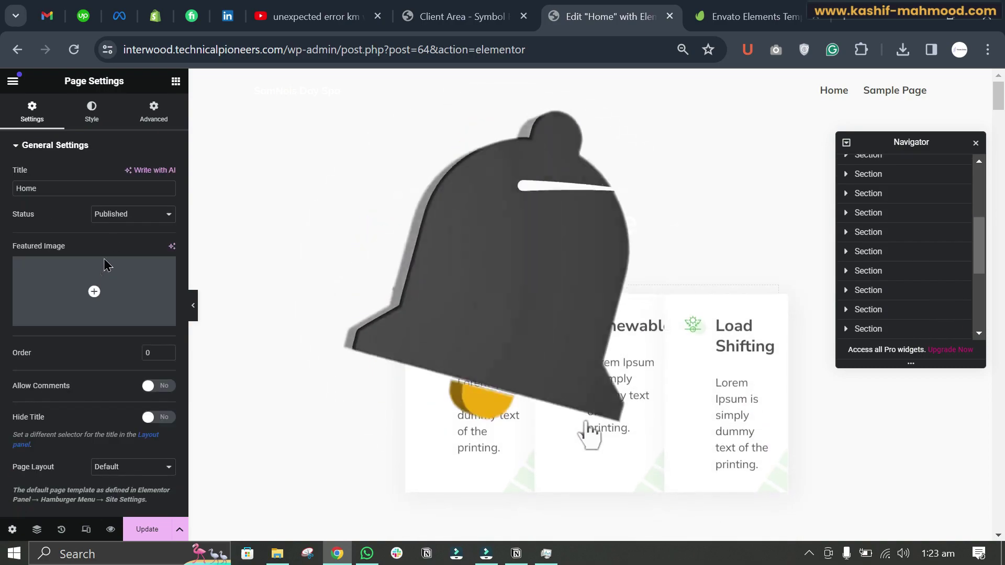
left_click(159, 421)
left_click(121, 467)
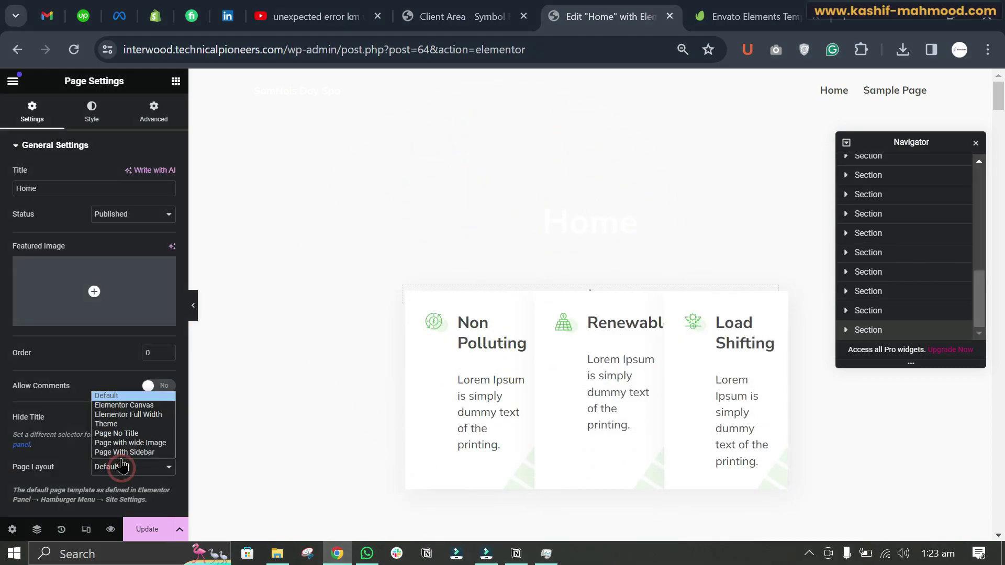
left_click(132, 414)
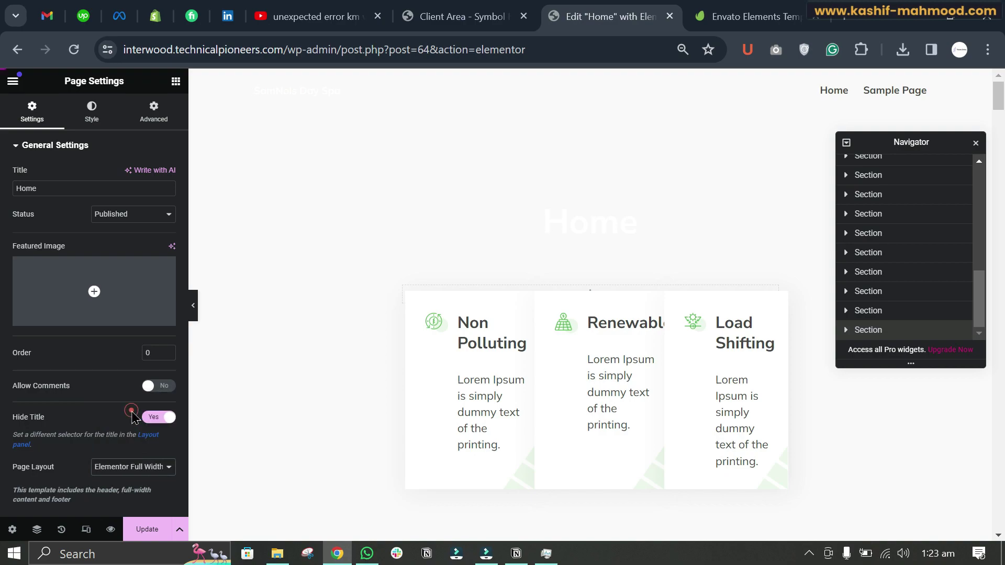
left_click(144, 530)
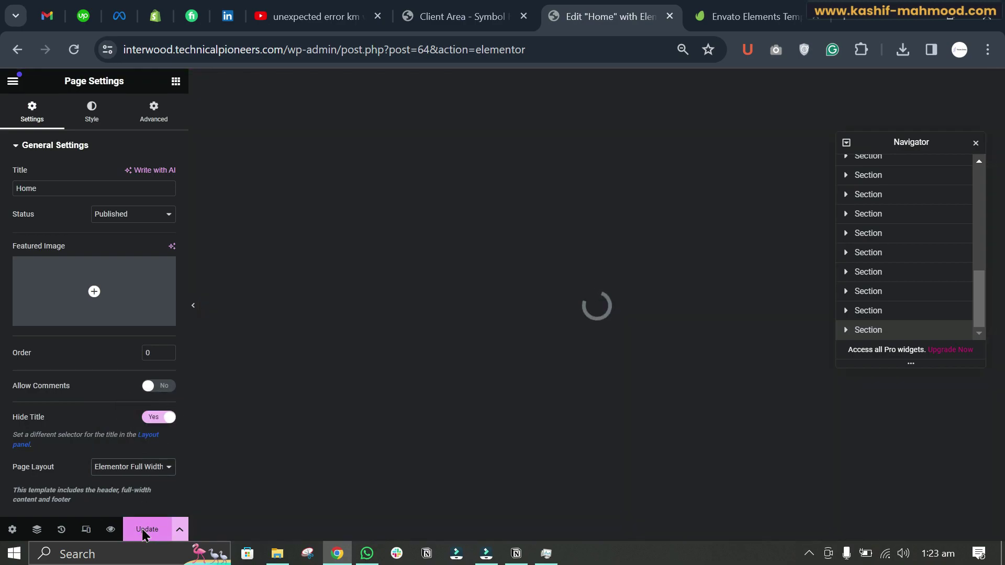
scroll(421, 248, "down", 3)
scroll(422, 248, "up", 3)
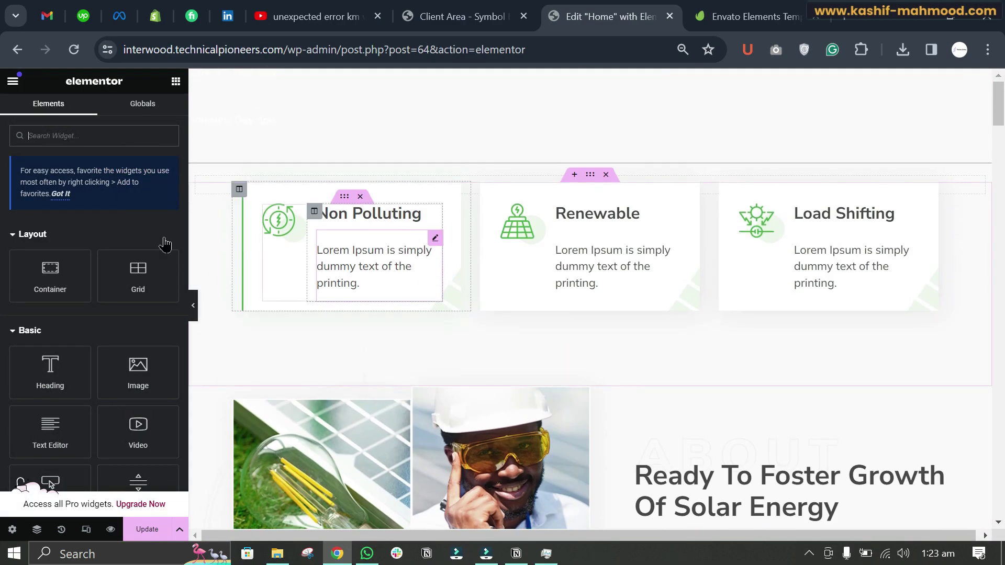
left_click(141, 530)
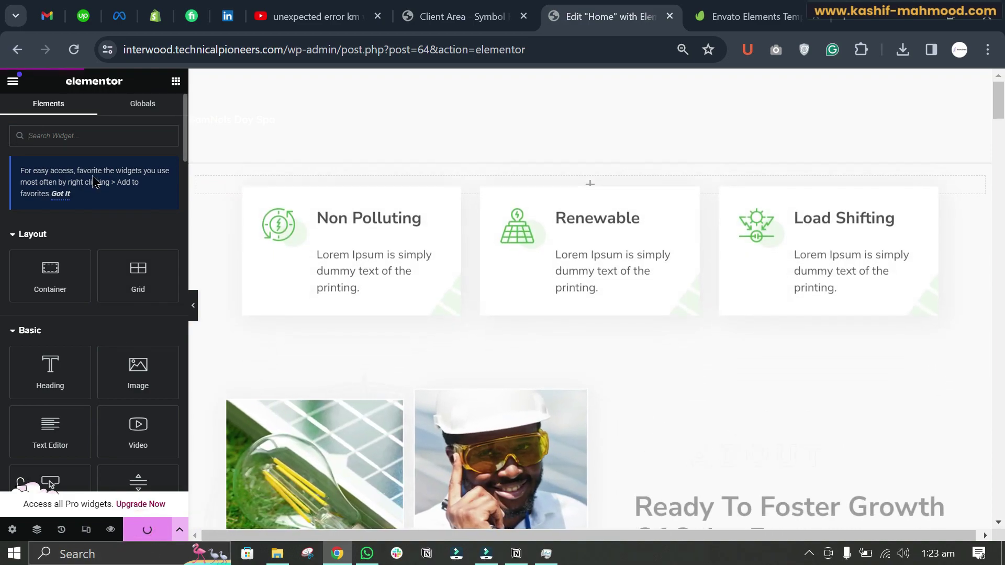
Step: View the published Home page live and review the eSolar sections from the top
left_click(13, 81)
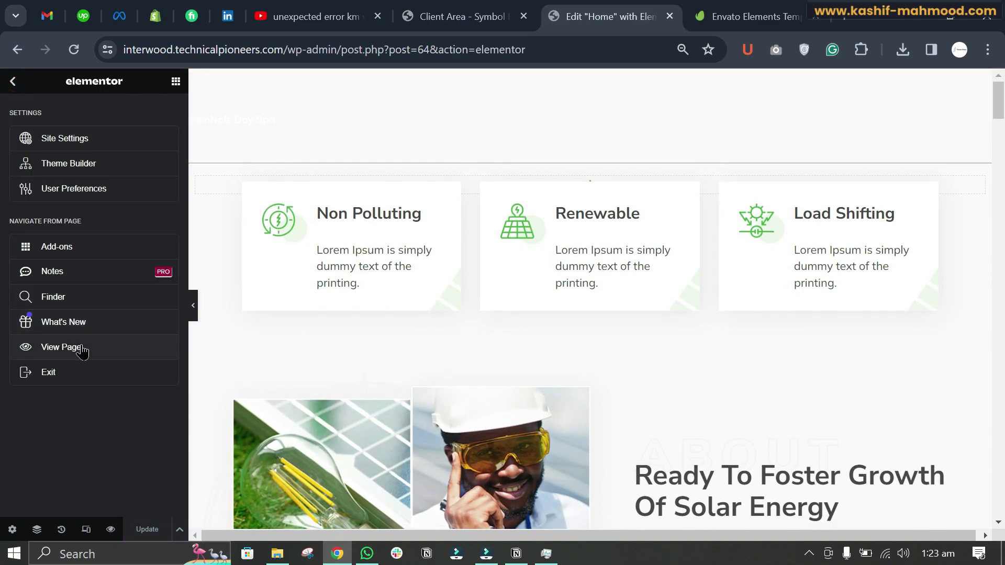
left_click(61, 347)
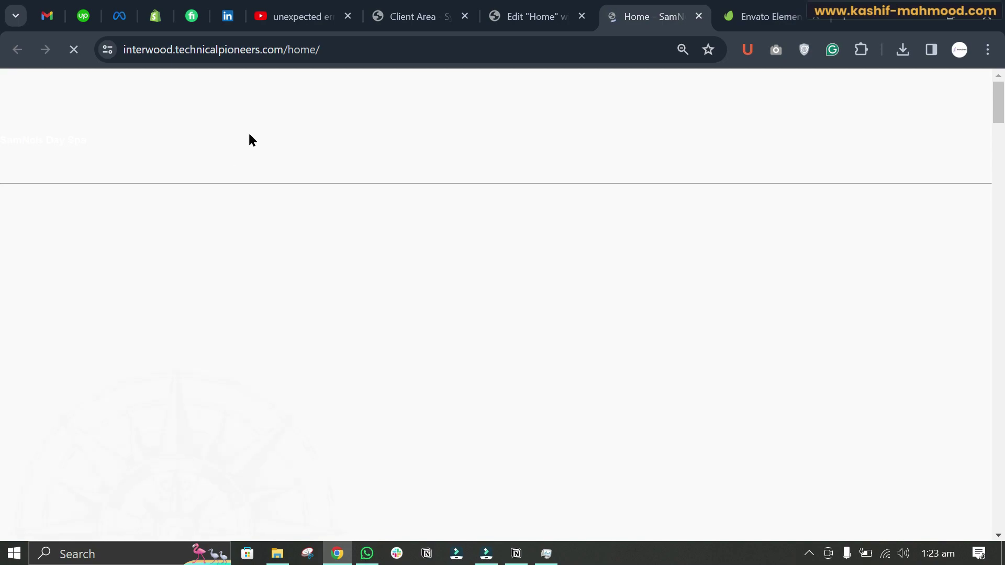
scroll(0, 152, "down", 2)
scroll(0, 152, "down", 5)
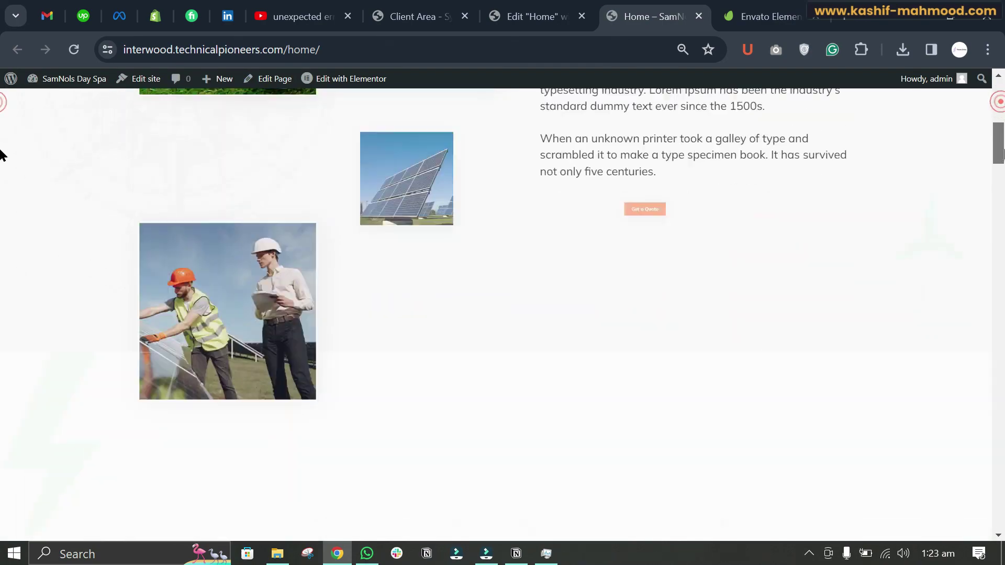
scroll(0, 157, "down", 4)
scroll(0, 185, "down", 3)
scroll(0, 184, "down", 1)
scroll(0, 189, "down", 3)
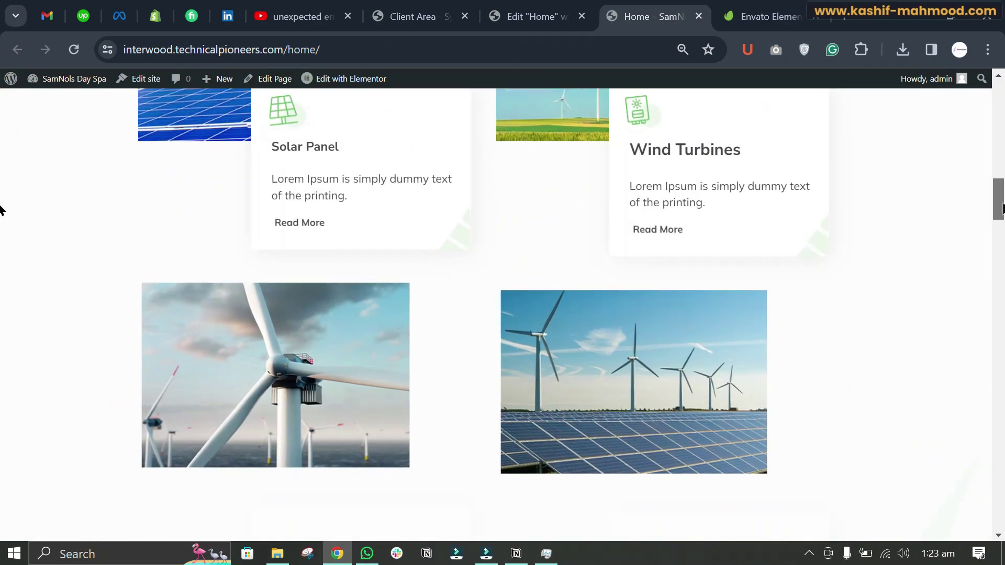
scroll(0, 210, "down", 4)
scroll(1, 240, "down", 5)
scroll(0, 264, "down", 2)
scroll(1, 298, "down", 5)
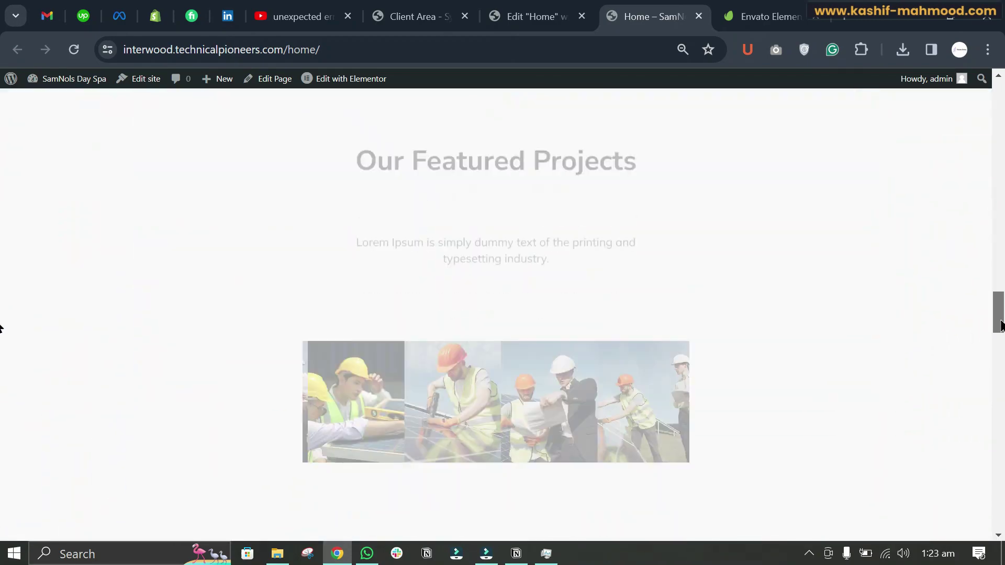
scroll(1, 328, "down", 3)
scroll(0, 342, "down", 4)
key("Home")
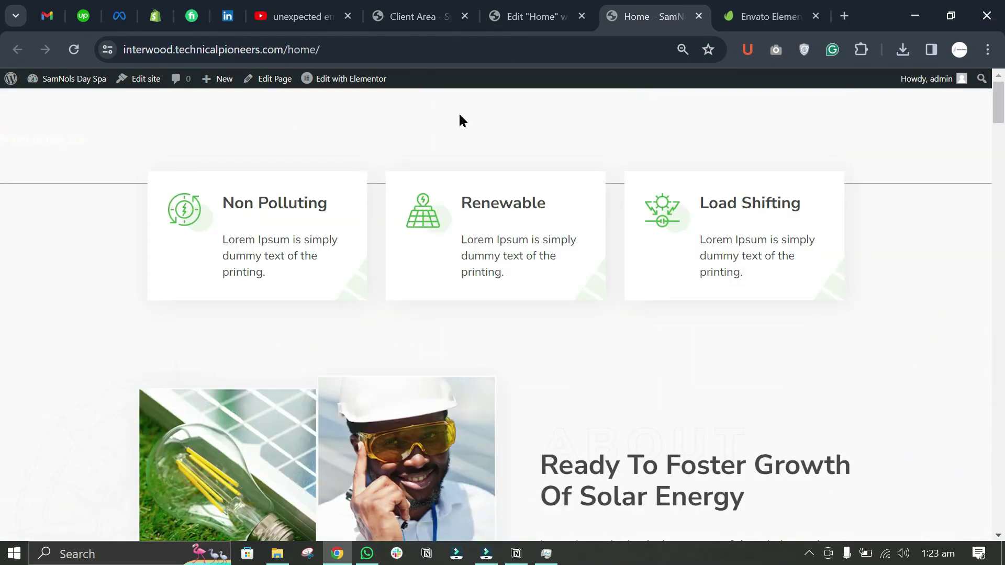